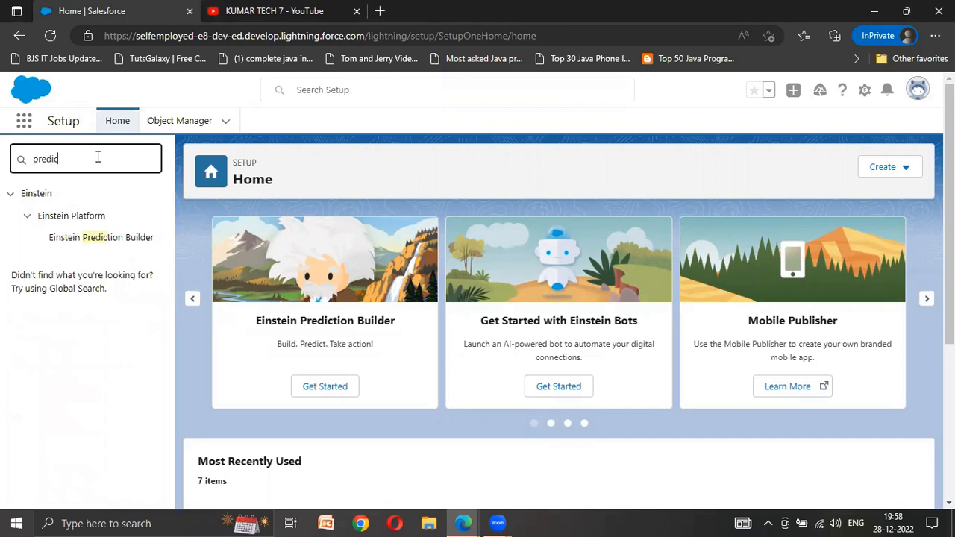
# Open the Einstein Prediction Builder setup page from the Setup search results.
pyautogui.click(75, 243)
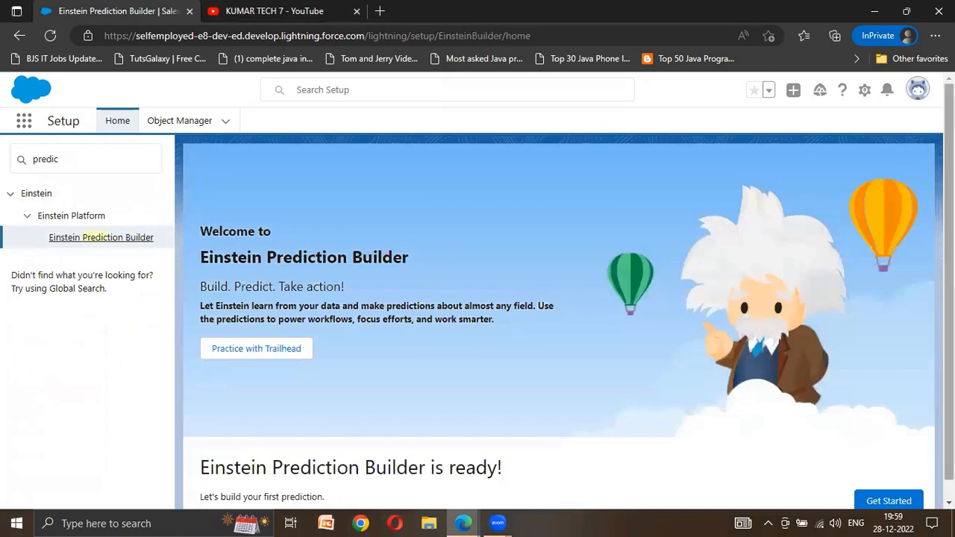
pyautogui.moveTo(949, 287); pyautogui.dragTo(949, 306)
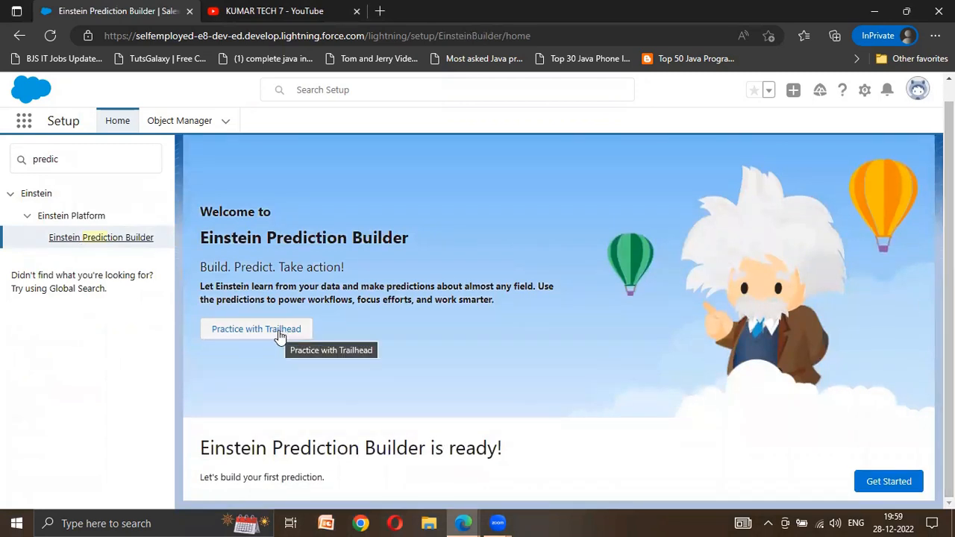
# Open the Trailhead practice project for Einstein Prediction Builder, look over its list of units, and close it.
pyautogui.click(256, 331)
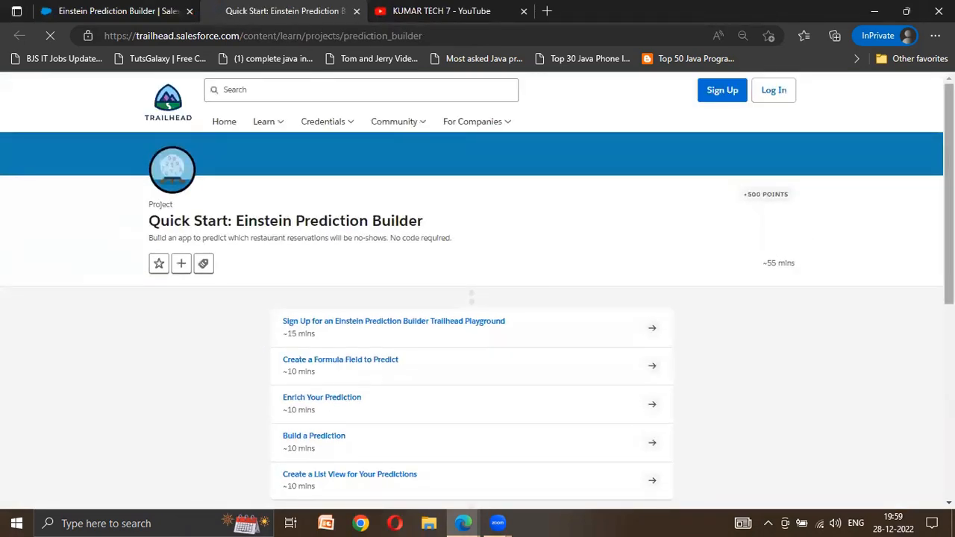
pyautogui.scroll(-1, 466, 79)
pyautogui.moveTo(466, 78)
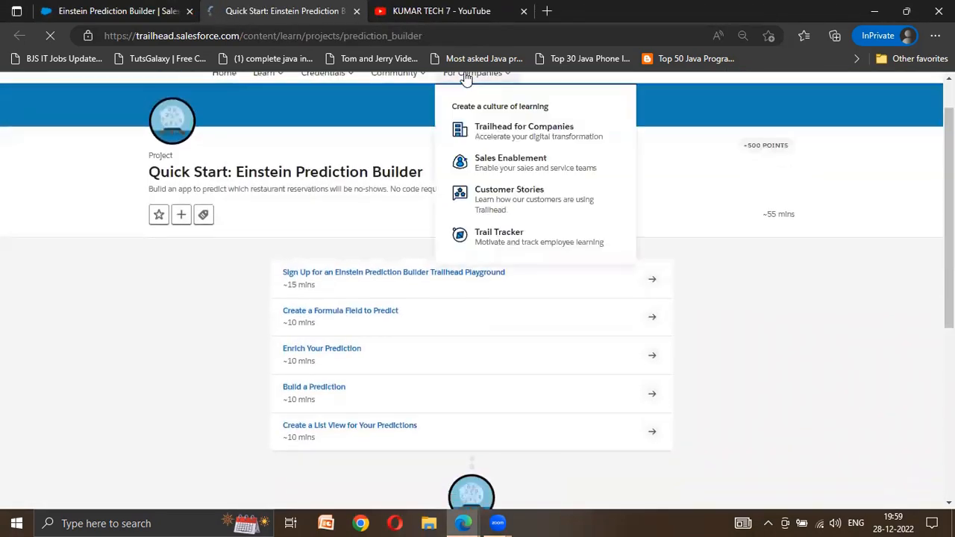
pyautogui.click(355, 10)
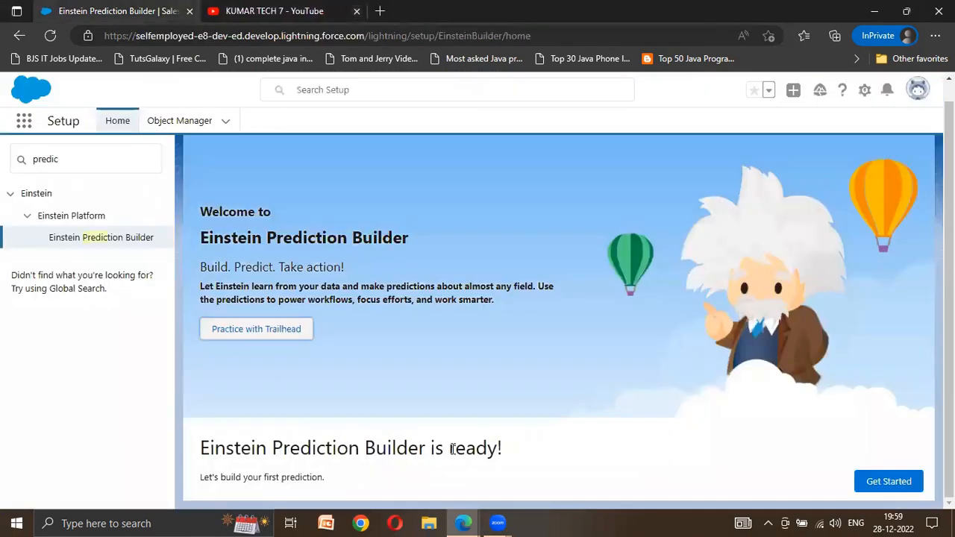
# Activate Einstein Prediction Builder, reloading the page whenever it is still loading, and start a new prediction.
pyautogui.click(878, 482)
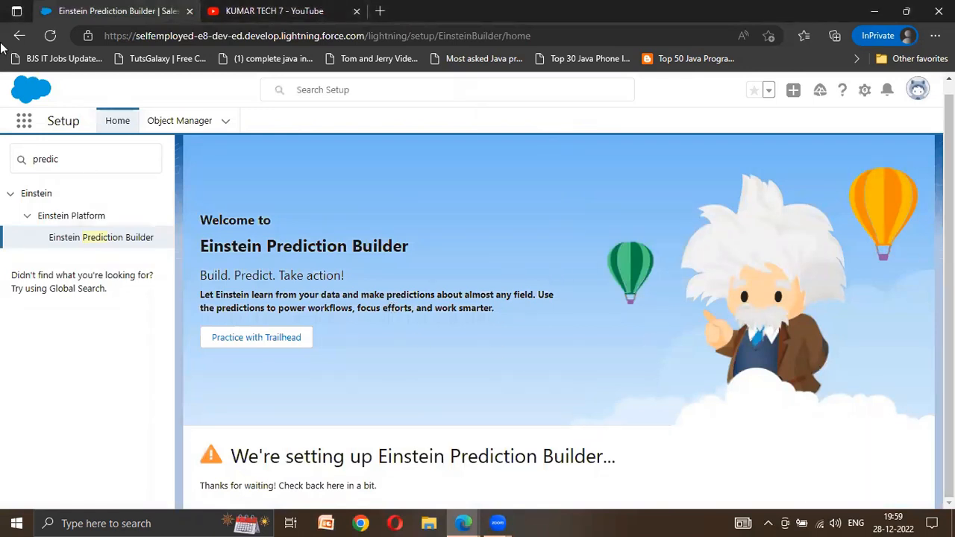
pyautogui.click(51, 40)
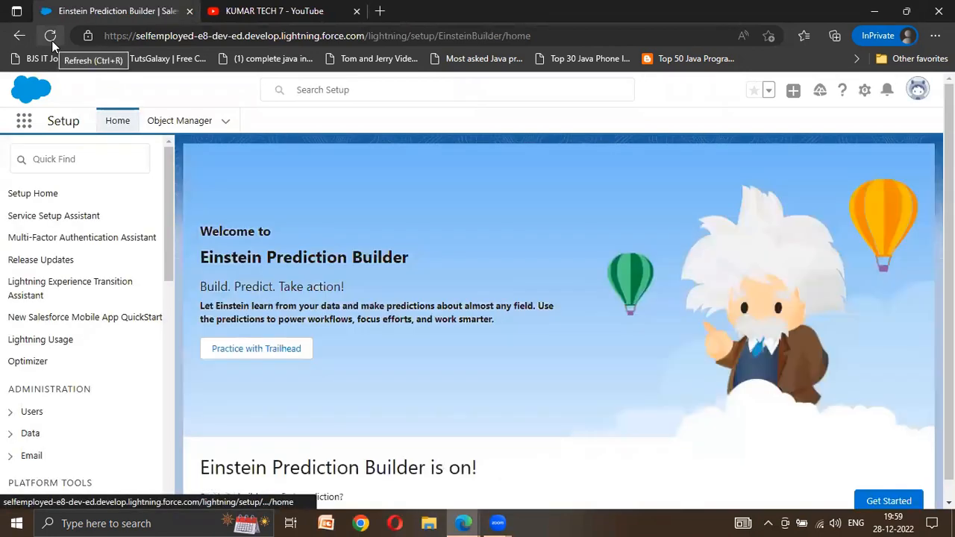
pyautogui.scroll(-1, 899, 466)
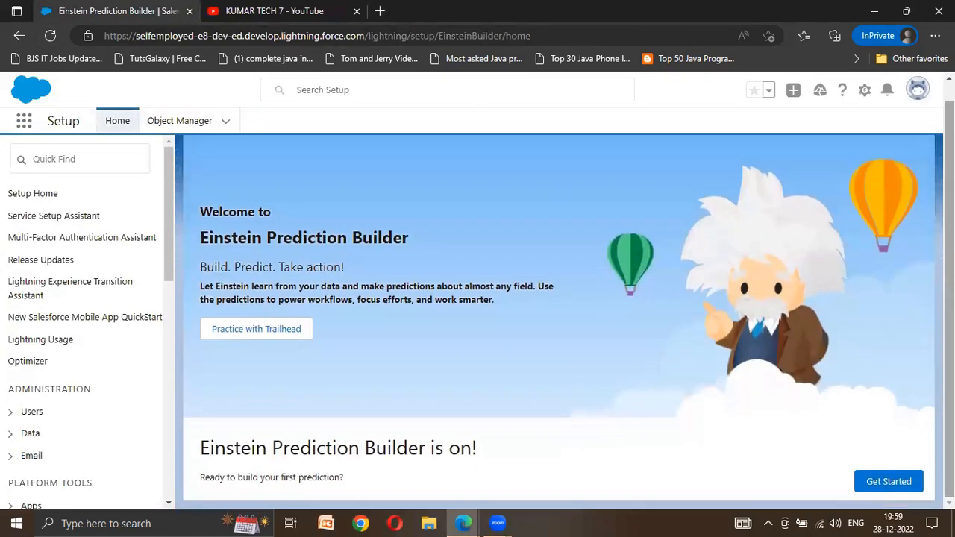
pyautogui.click(891, 481)
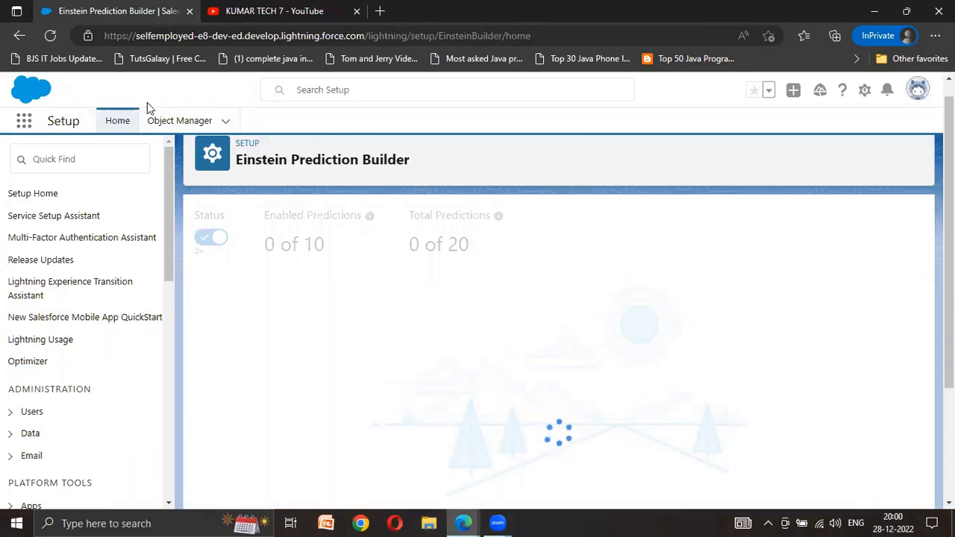
pyautogui.click(56, 38)
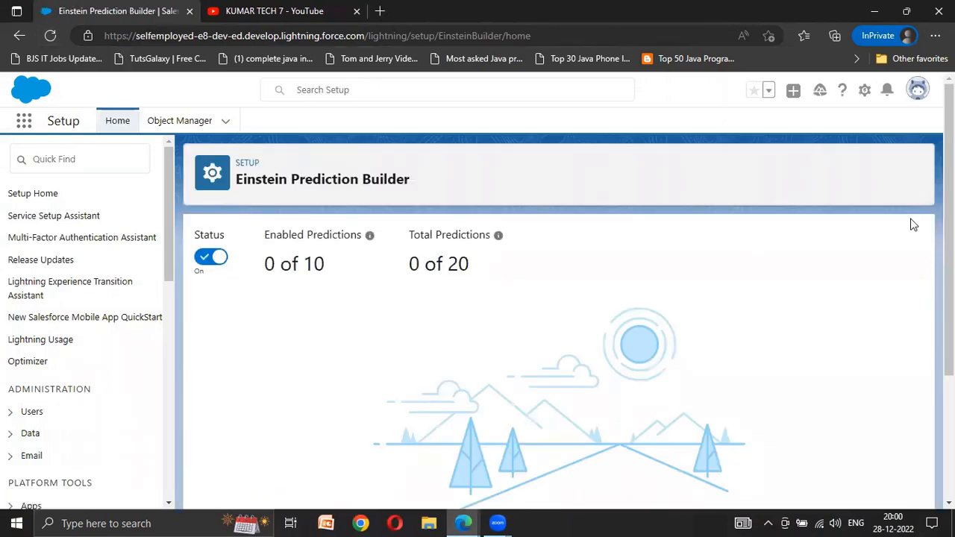
pyautogui.scroll(-3, 946, 224)
pyautogui.click(573, 472)
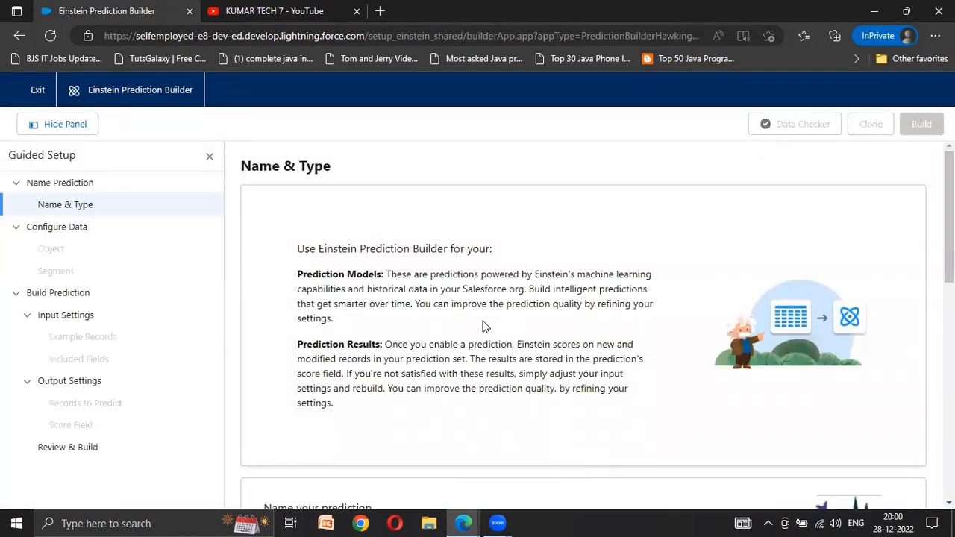
# Name the prediction Opp Data, fill in its API name, keep the Yes/No outcome type, and save it.
pyautogui.scroll(-4, 948, 224)
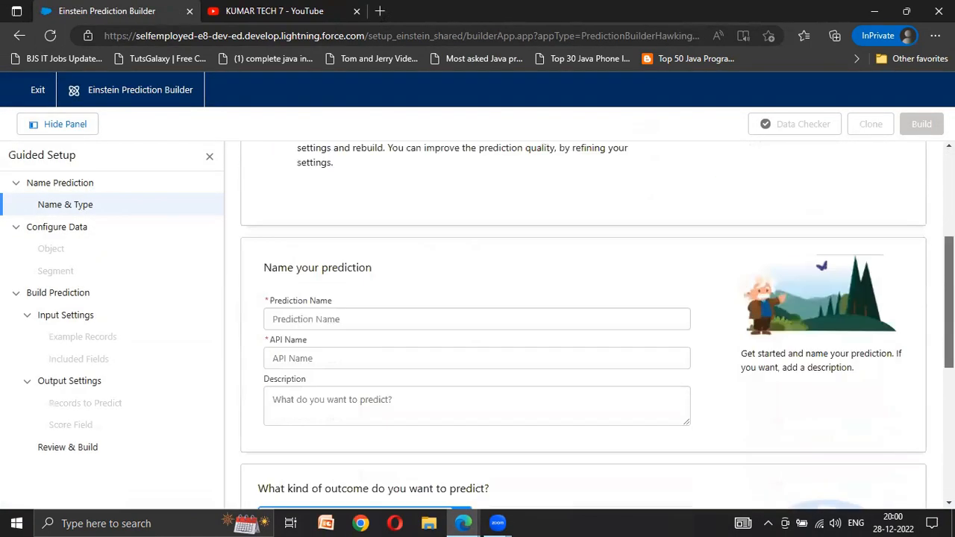
pyautogui.click(647, 267)
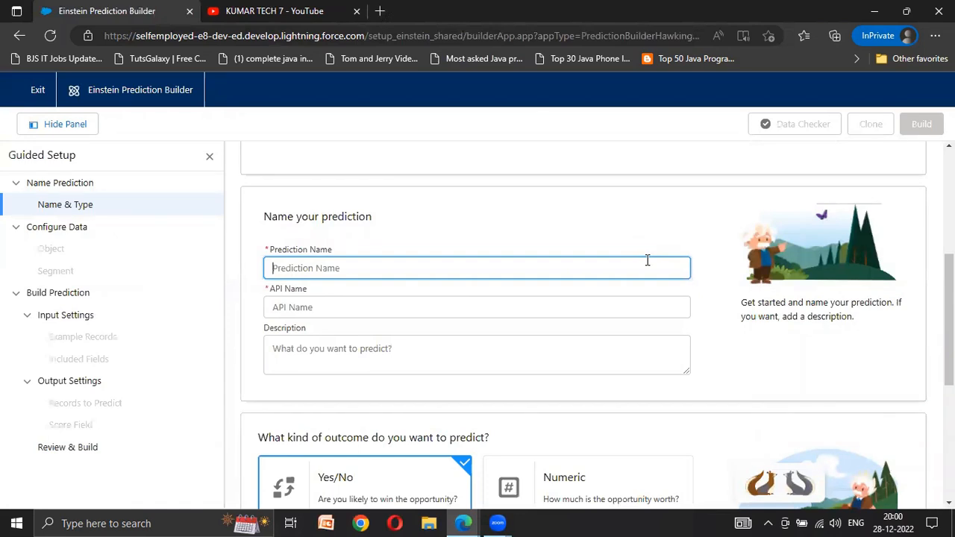
pyautogui.write('Opp Data')
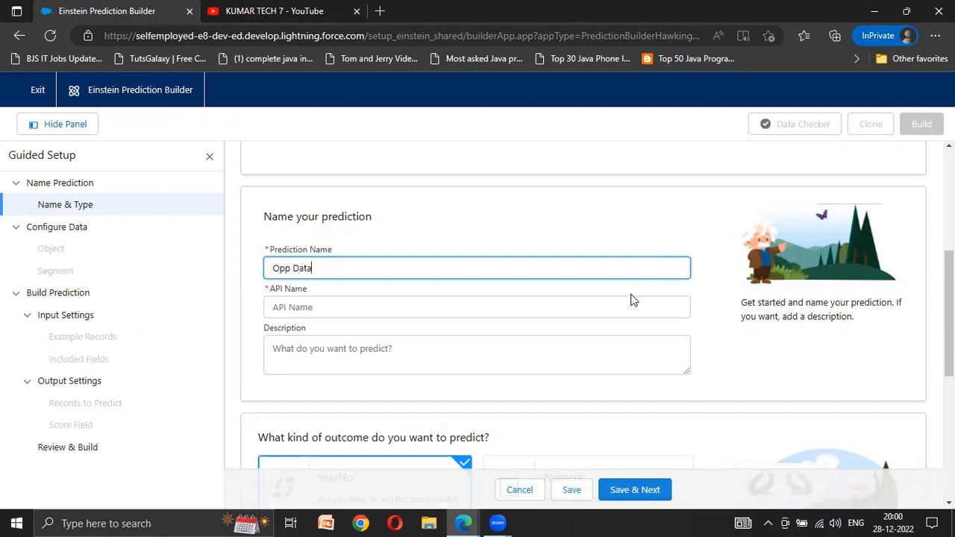
pyautogui.click(630, 301)
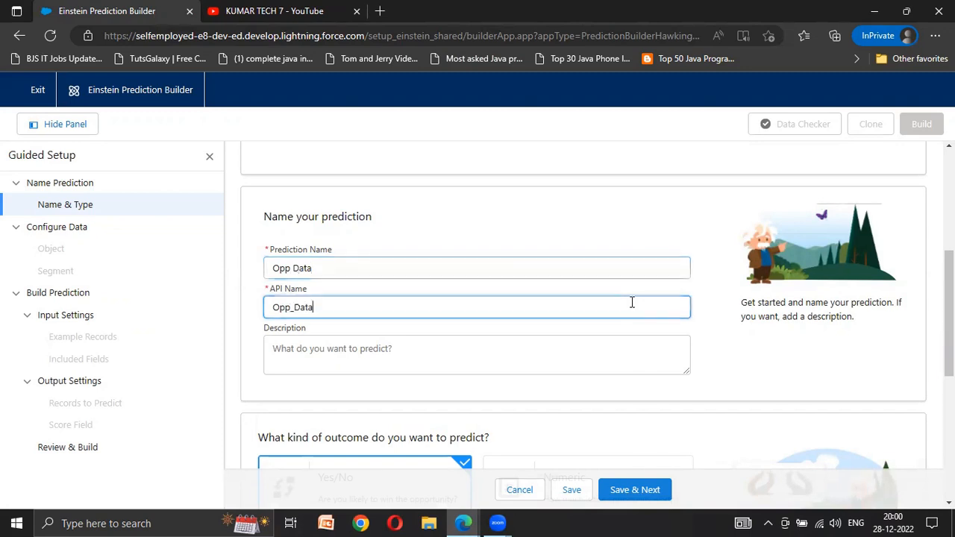
pyautogui.scroll(-4, 631, 301)
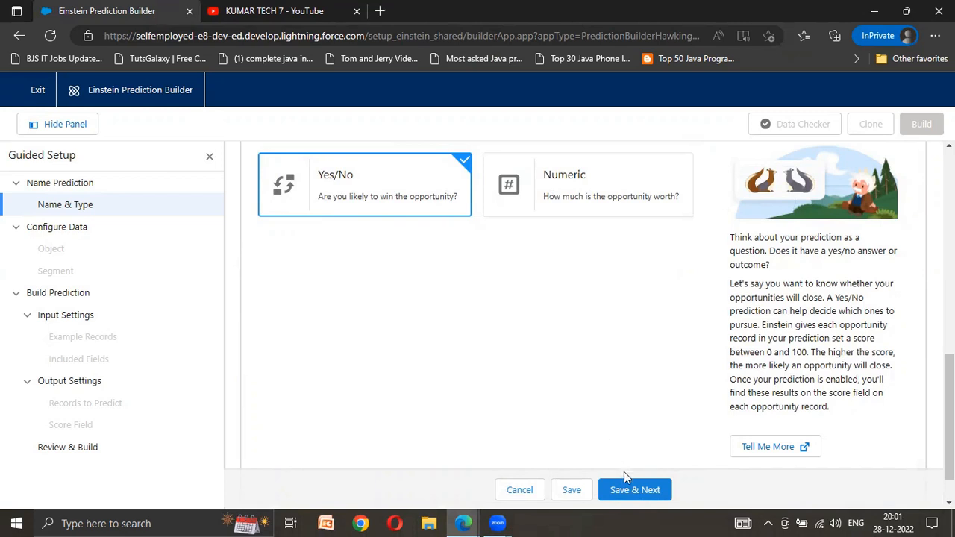
pyautogui.click(571, 491)
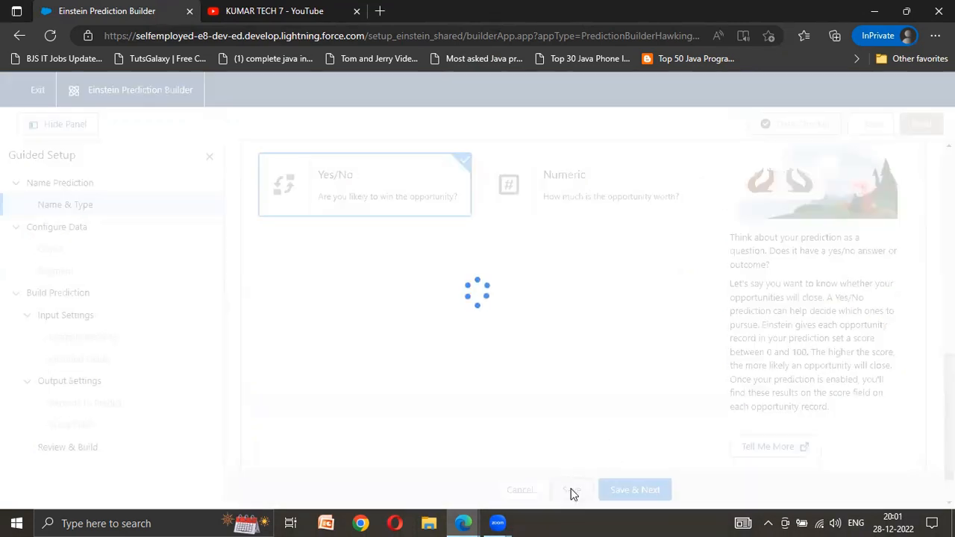
pyautogui.click(572, 492)
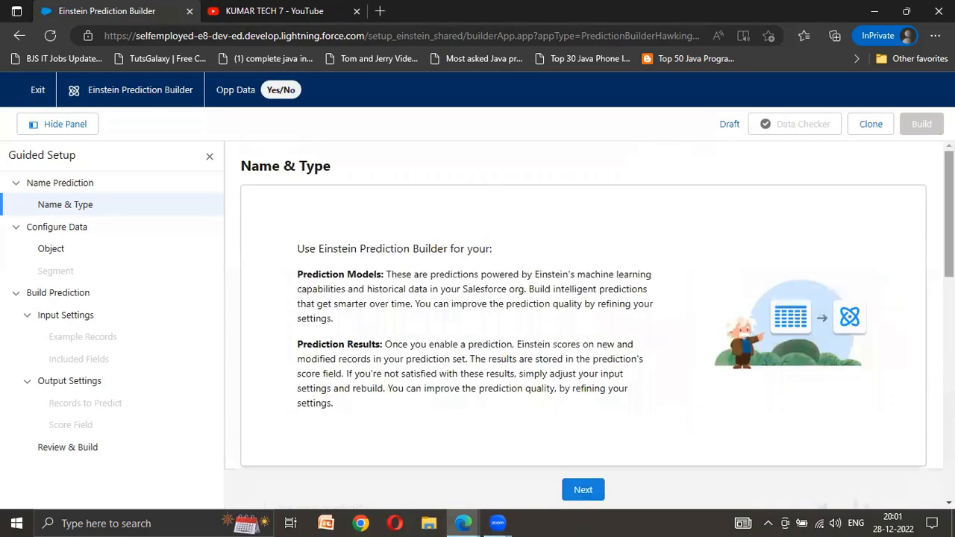
# Choose Opportunity as the object containing the field to predict, and save the prediction.
pyautogui.click(581, 491)
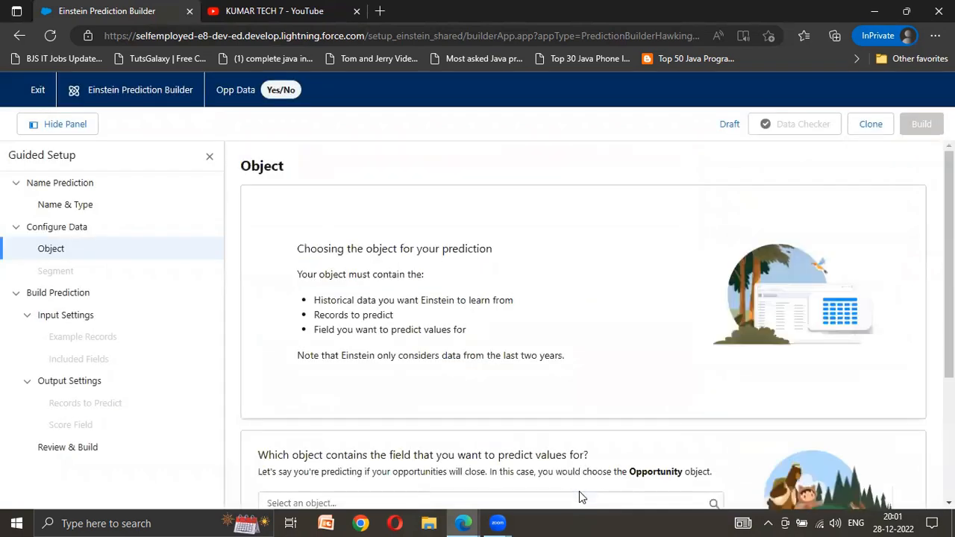
pyautogui.scroll(-1, 947, 298)
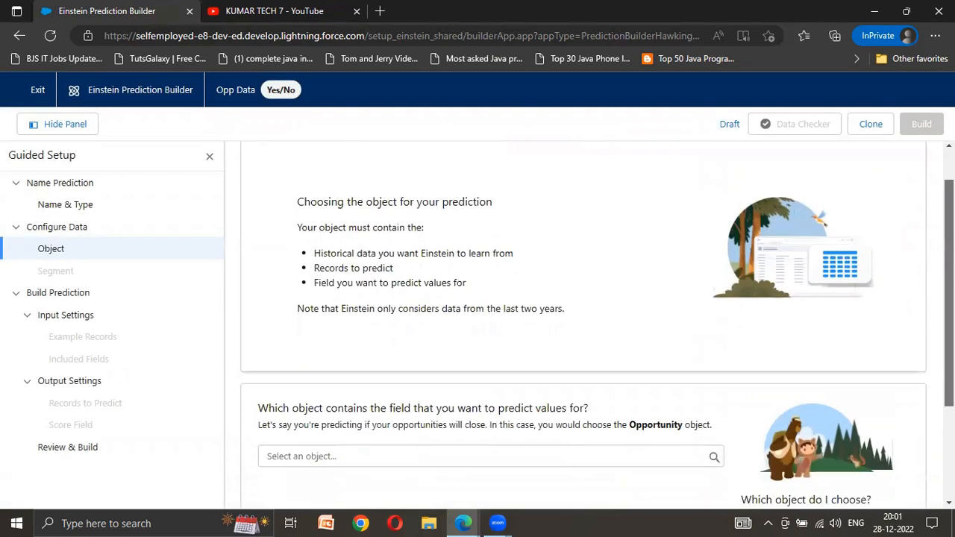
pyautogui.scroll(-2, 431, 344)
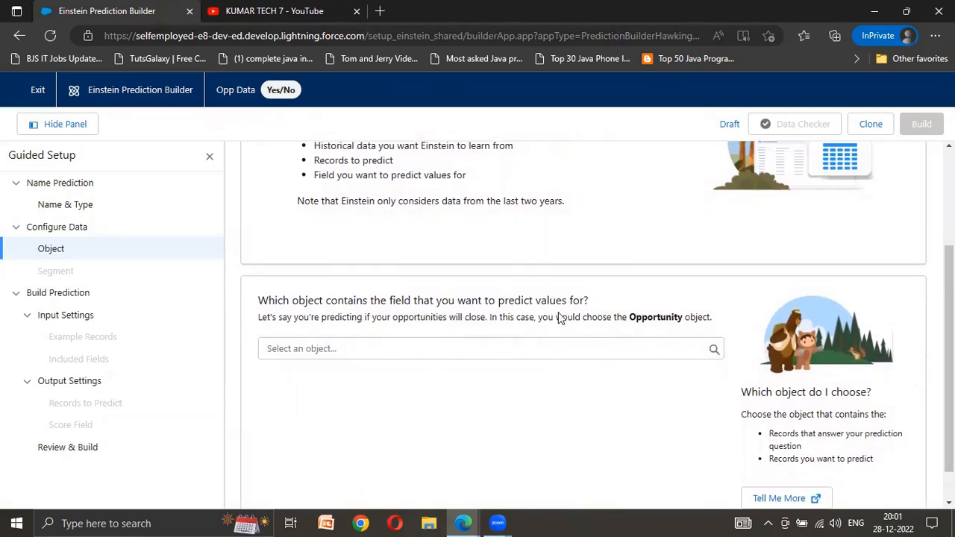
pyautogui.click(492, 348)
pyautogui.write('opp')
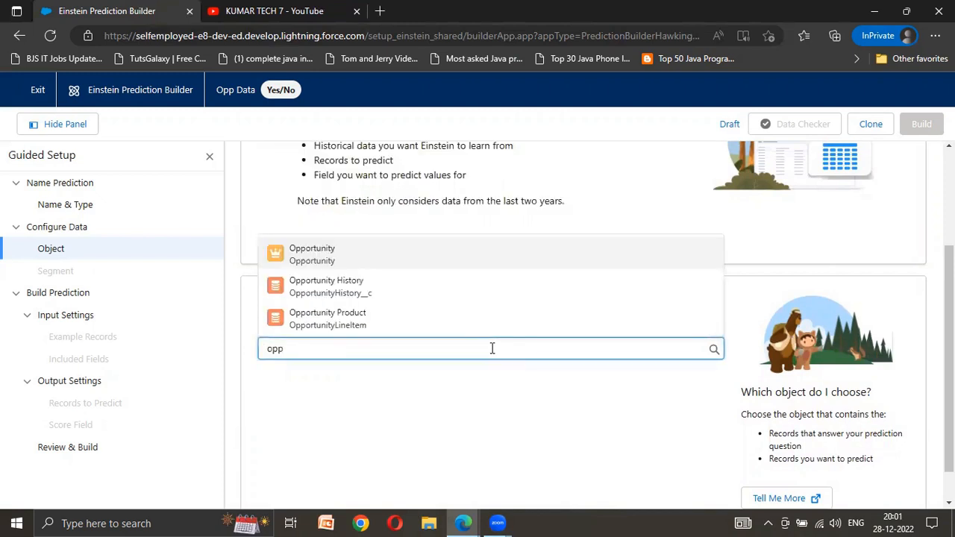
pyautogui.click(319, 262)
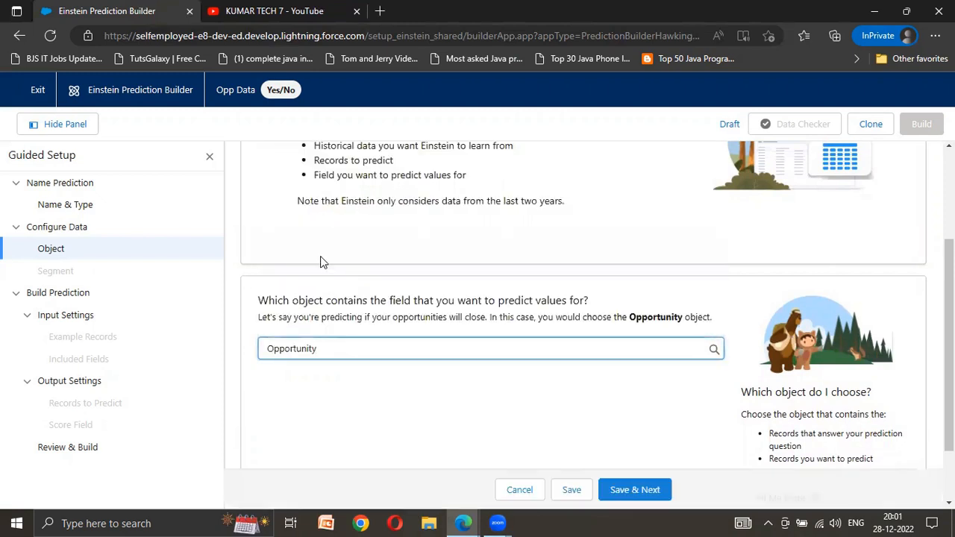
pyautogui.click(463, 57)
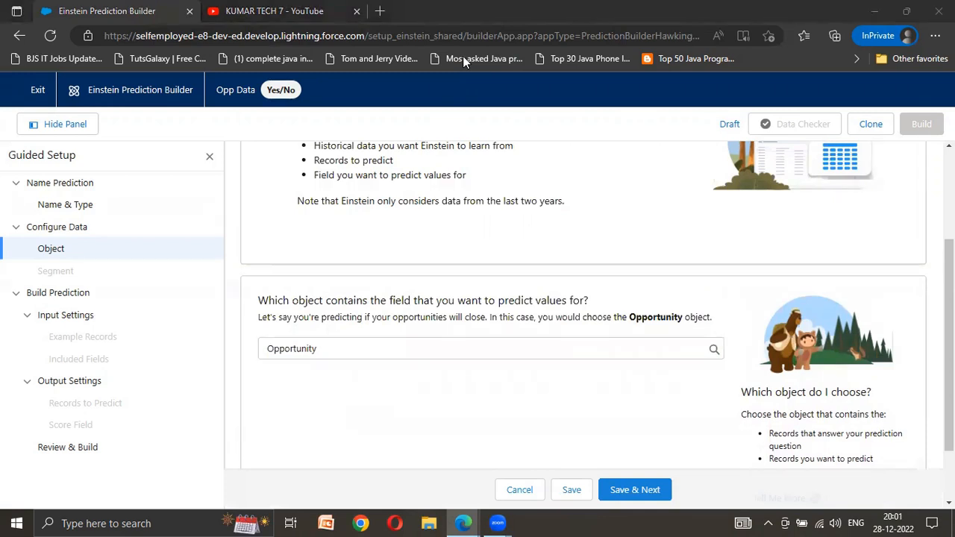
pyautogui.click(571, 493)
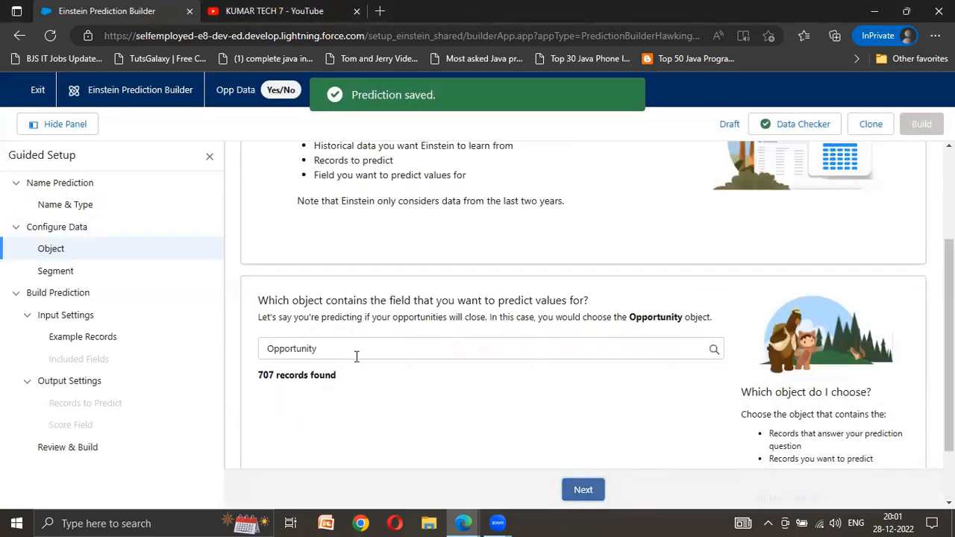
# Check in the Data Checker whether there are enough Opportunity records to build the prediction.
pyautogui.click(796, 132)
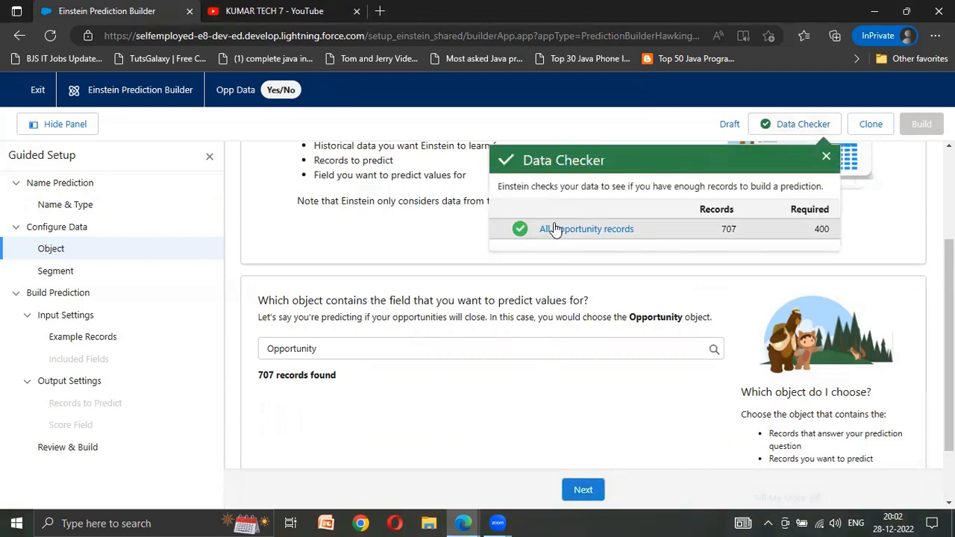
pyautogui.click(827, 160)
# Keep All Opportunities as the segment Einstein considers and continue to the Example Records stage.
pyautogui.click(578, 492)
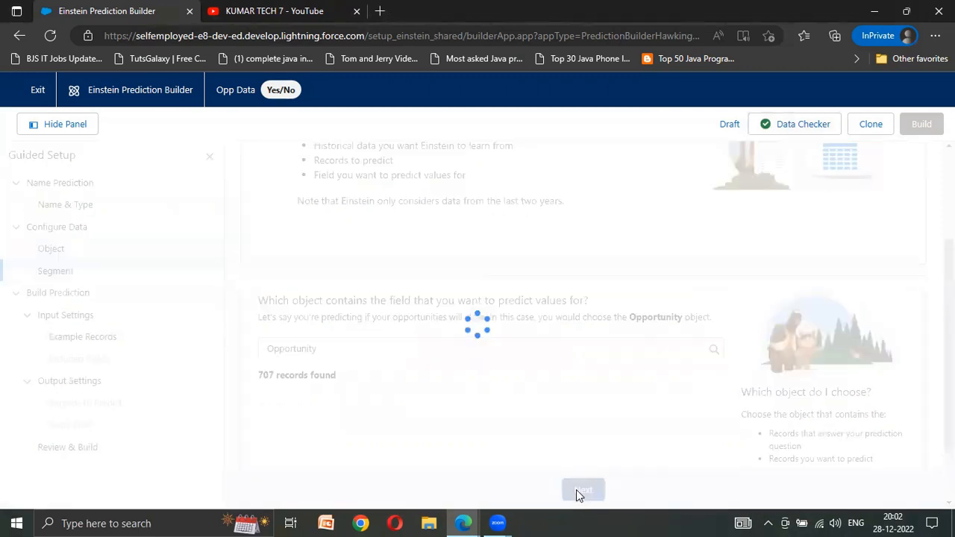
pyautogui.moveTo(949, 255); pyautogui.dragTo(948, 394)
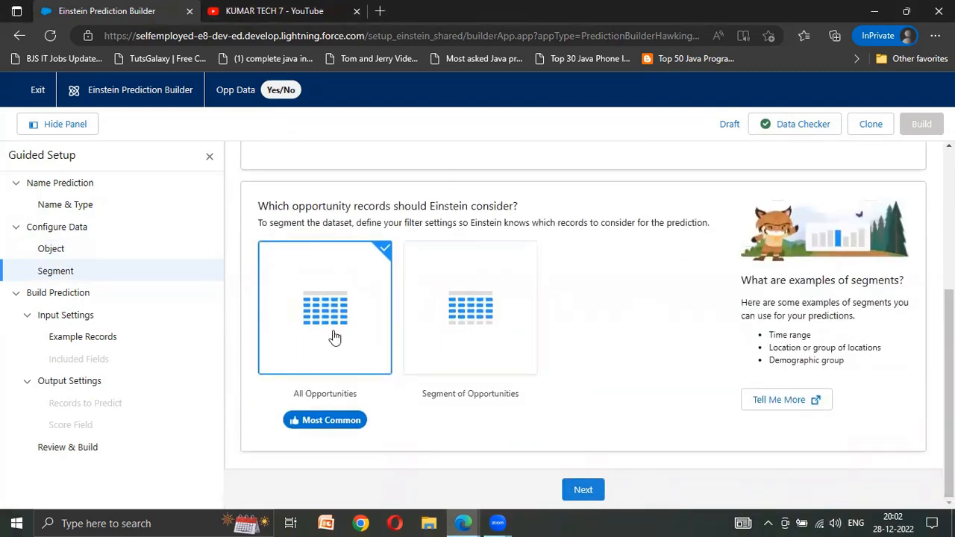
pyautogui.click(568, 492)
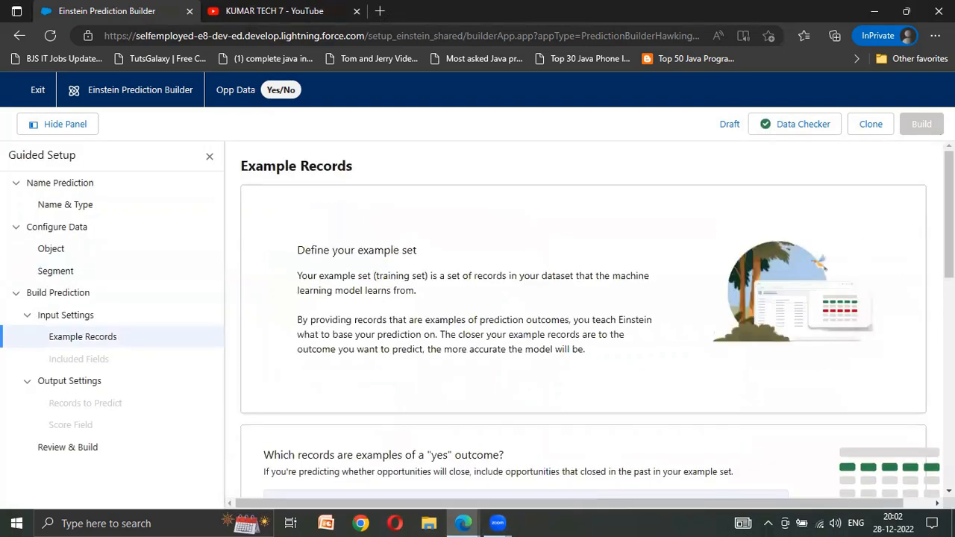
# Review the Example Records page for how the prediction's example set is defined.
pyautogui.scroll(-4, 590, 321)
pyautogui.scroll(-5, 581, 321)
pyautogui.scroll(8, 582, 321)
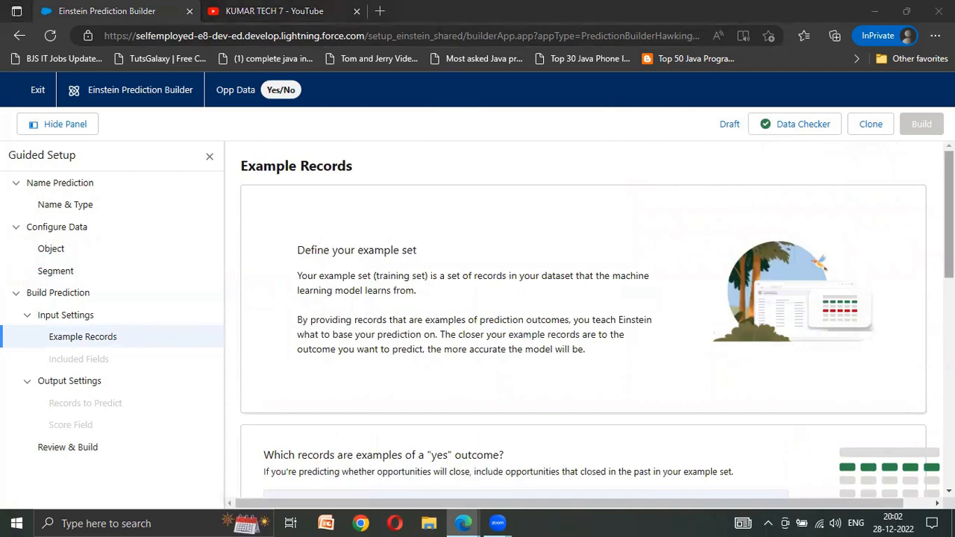
pyautogui.scroll(-5, 309, 217)
pyautogui.scroll(5, 582, 321)
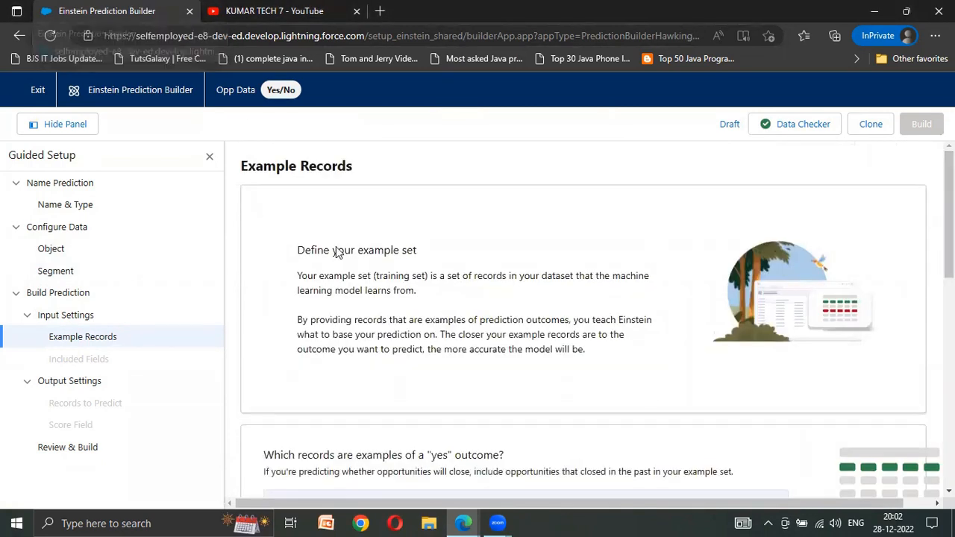
# Switch to YouTube to look at the KUMAR TECH 7 channel's Salesforce Einstein videos, and return to the prediction's Example Records page.
pyautogui.click(250, 10)
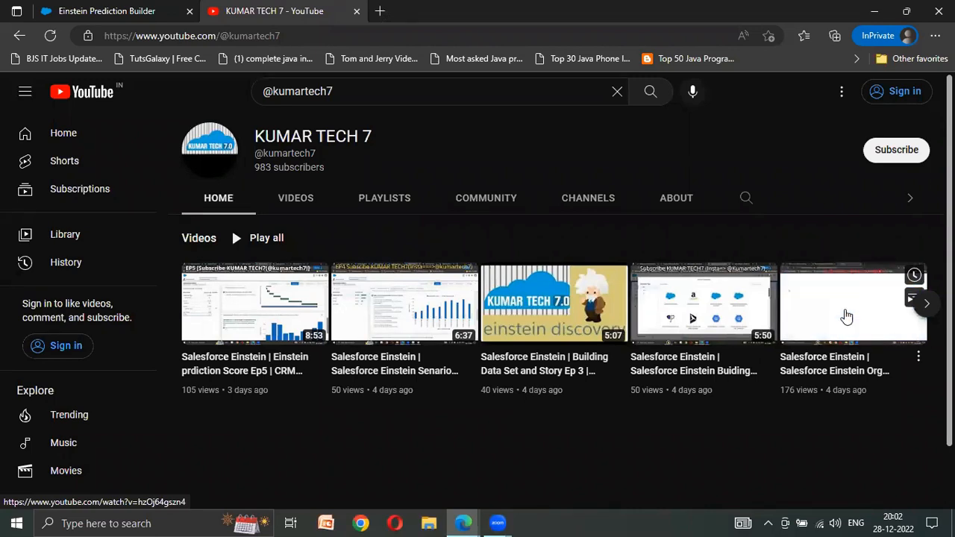
pyautogui.hotkey('ctrl', 'Tab')
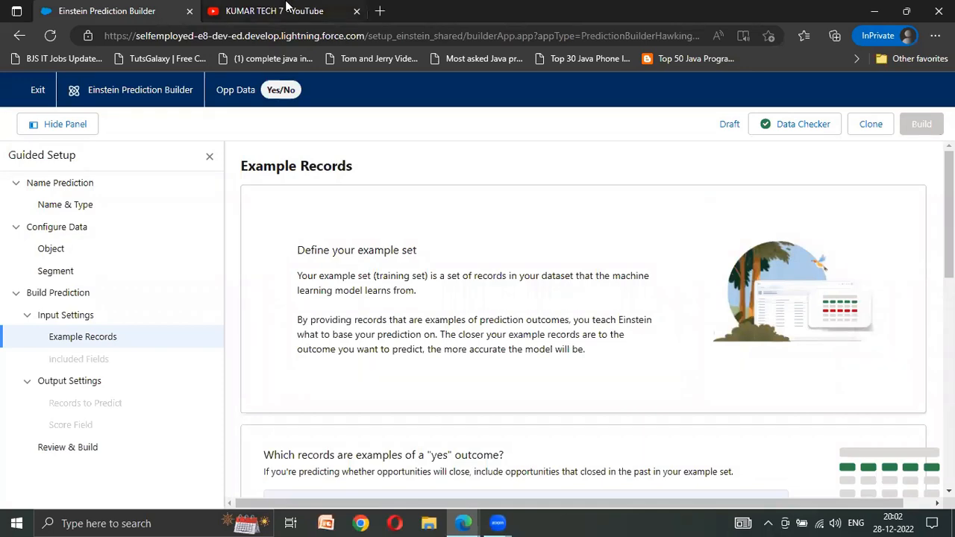
pyautogui.click(288, 9)
pyautogui.moveTo(815, 280)
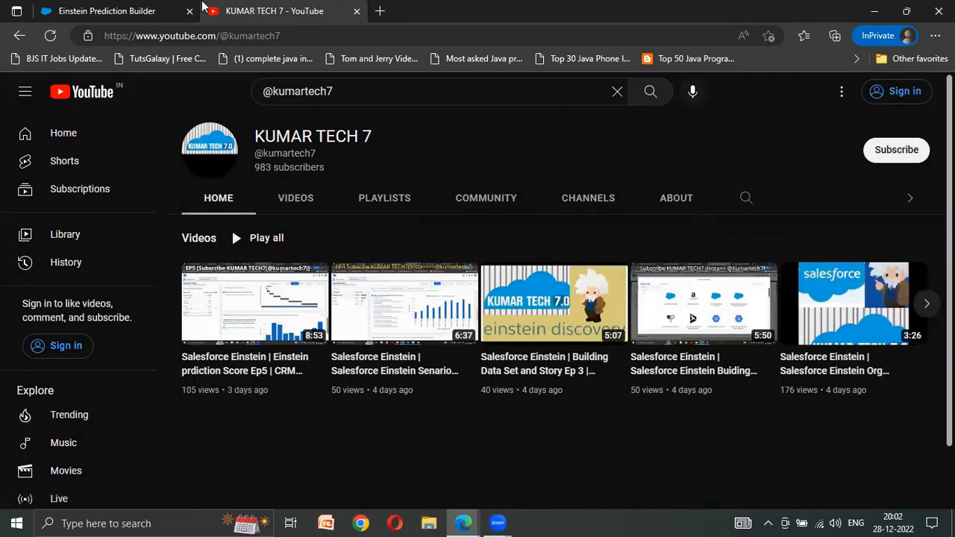
pyautogui.hotkey('ctrl', 'Tab')
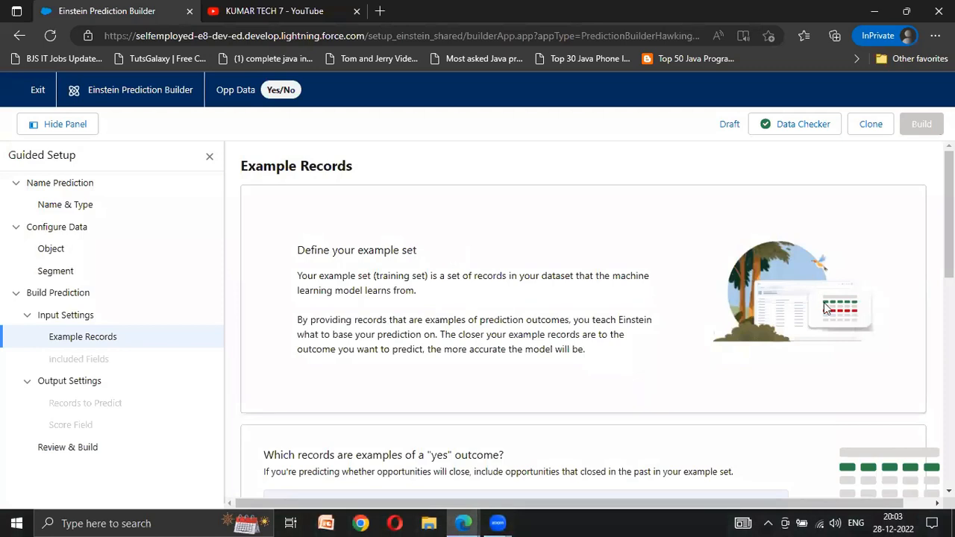
# Duplicate the prediction's browser tab and go from the copy through Salesforce Setup to Analytics Studio.
pyautogui.moveTo(948, 246); pyautogui.dragTo(948, 361)
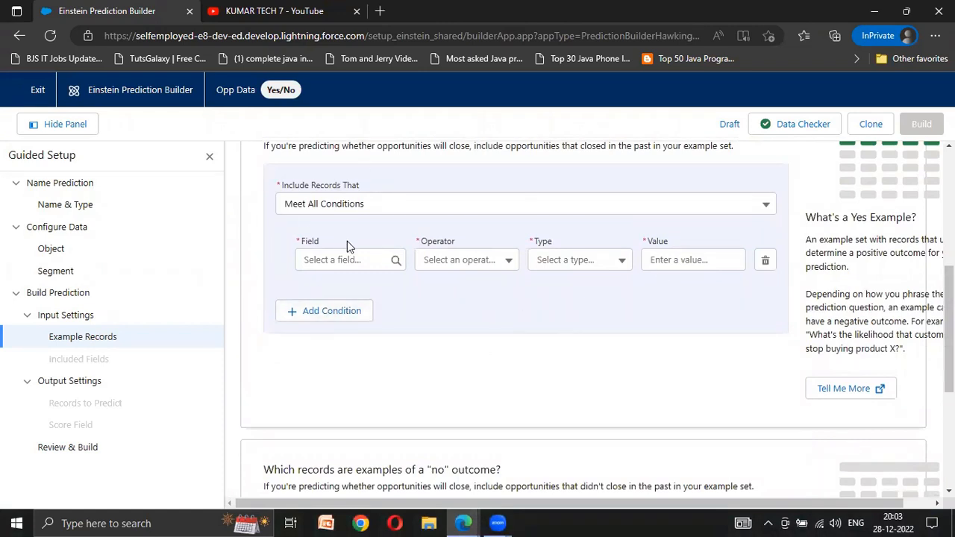
pyautogui.rightClick(131, 7)
pyautogui.click(157, 91)
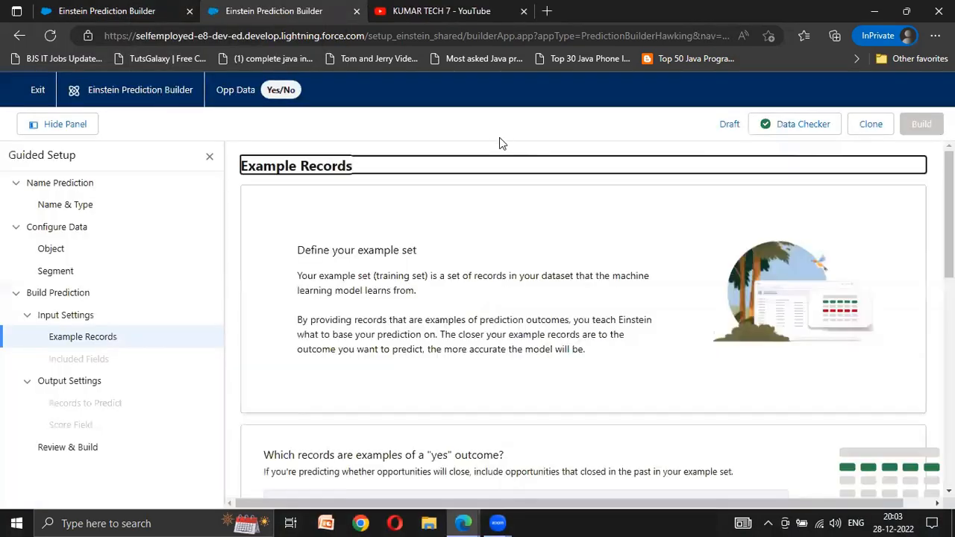
pyautogui.click(31, 97)
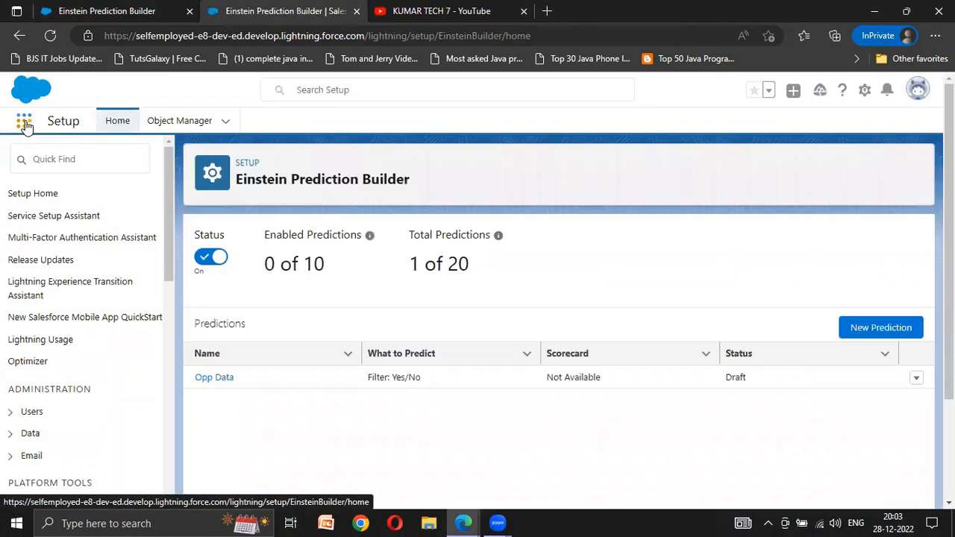
pyautogui.click(25, 123)
pyautogui.click(24, 123)
pyautogui.click(25, 123)
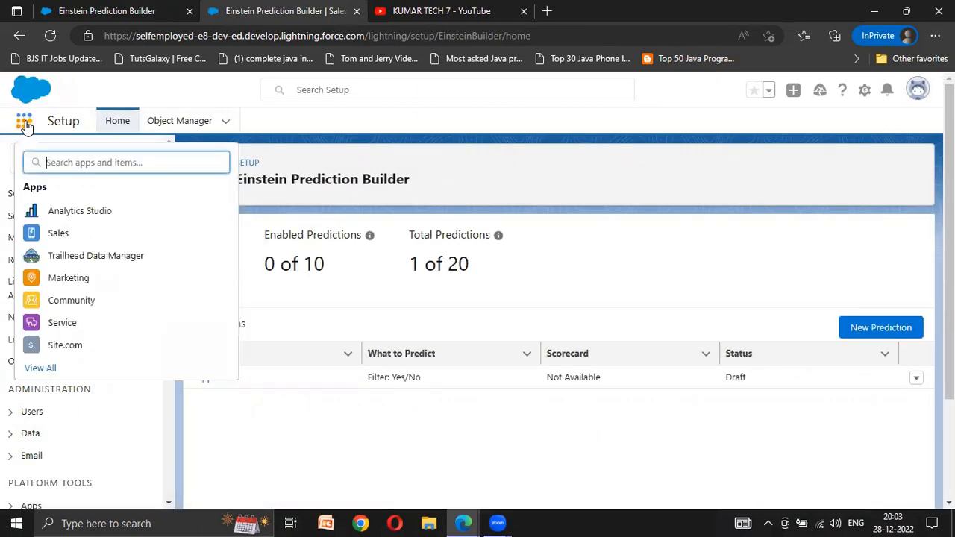
pyautogui.click(69, 212)
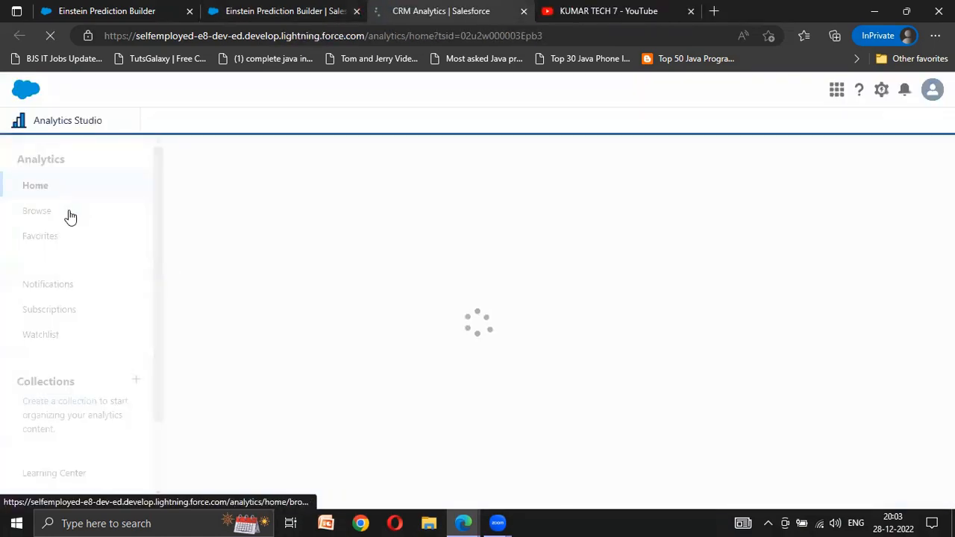
# Browse the datasets in Analytics Studio and view the CSV file upload for a new dataset, closing it without uploading.
pyautogui.click(41, 215)
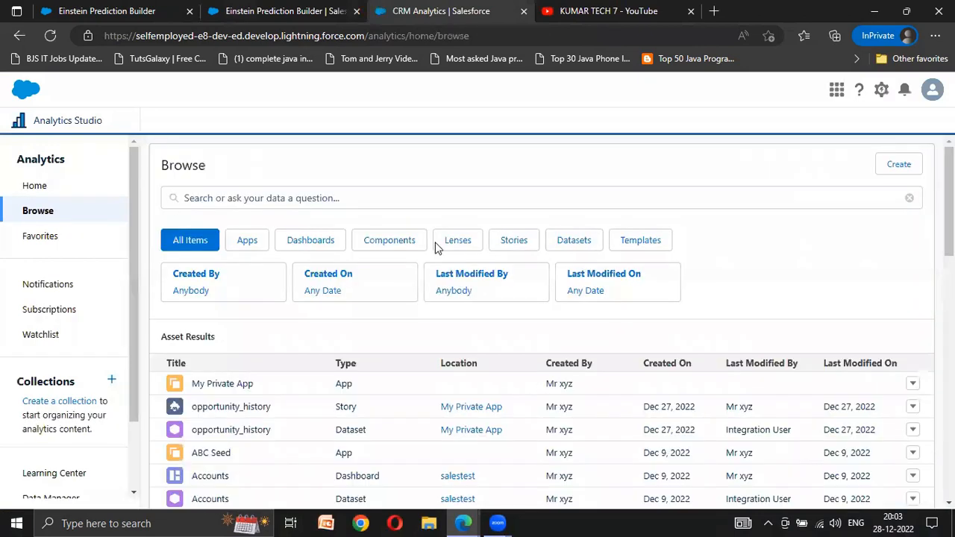
pyautogui.click(576, 241)
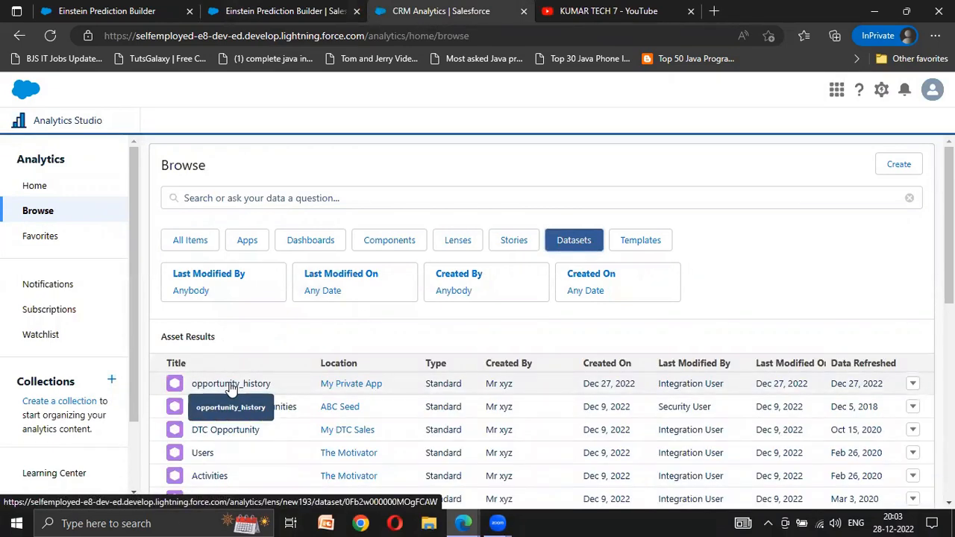
pyautogui.click(900, 167)
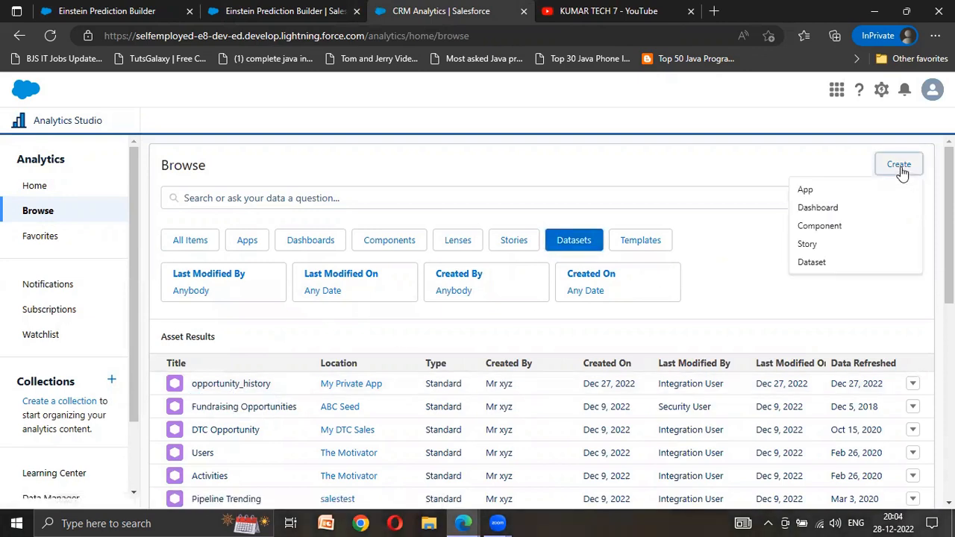
pyautogui.click(821, 263)
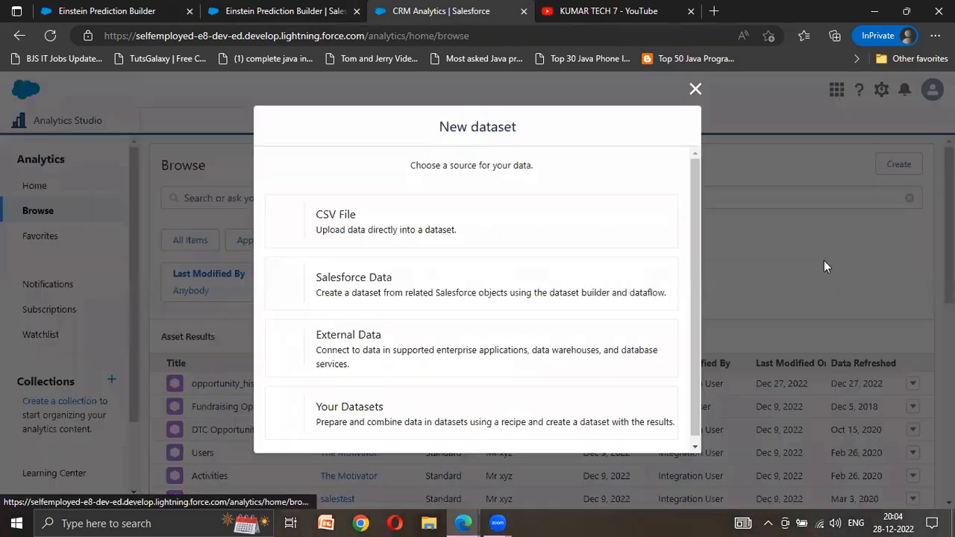
pyautogui.click(348, 228)
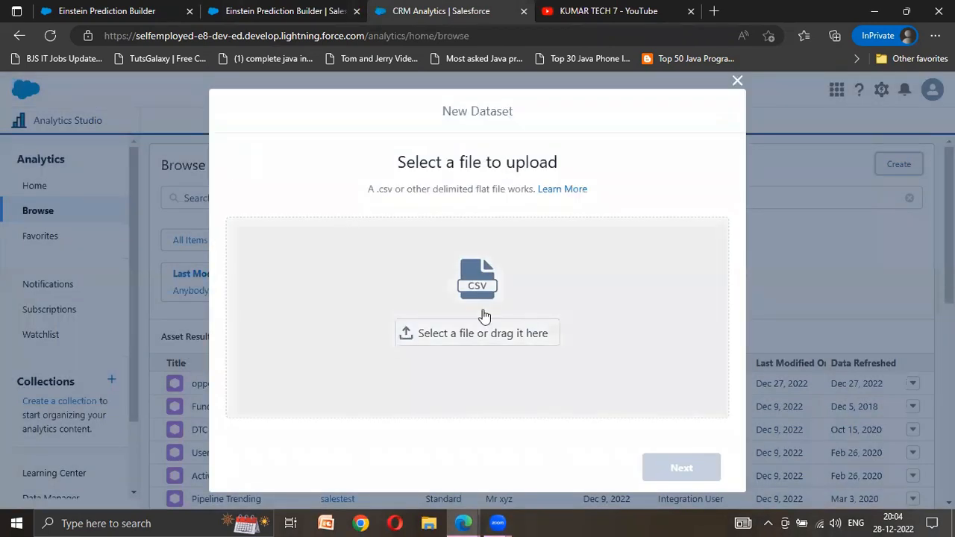
pyautogui.click(738, 82)
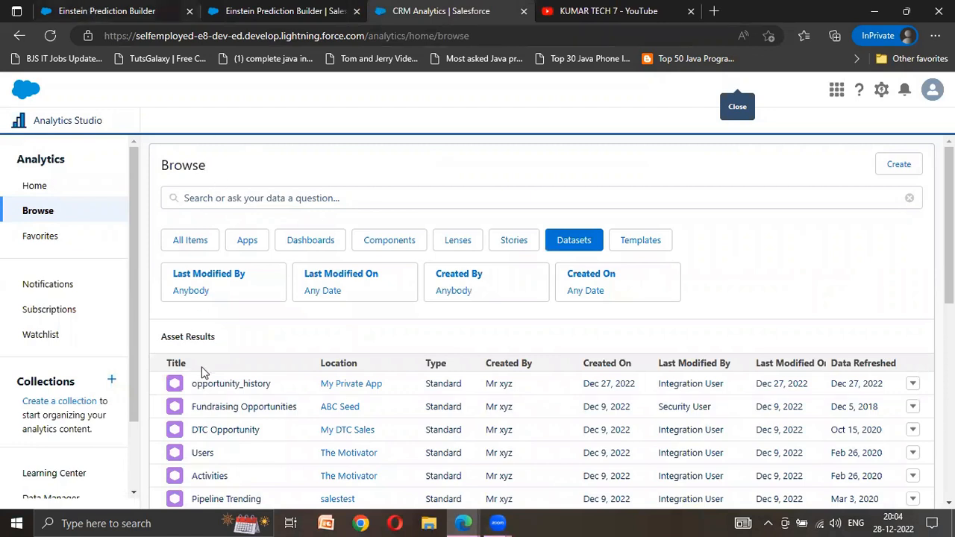
# Return to the Opp Data prediction and define the "yes" examples as Amount greater than or equal to the currency value 130000.
pyautogui.click(120, 9)
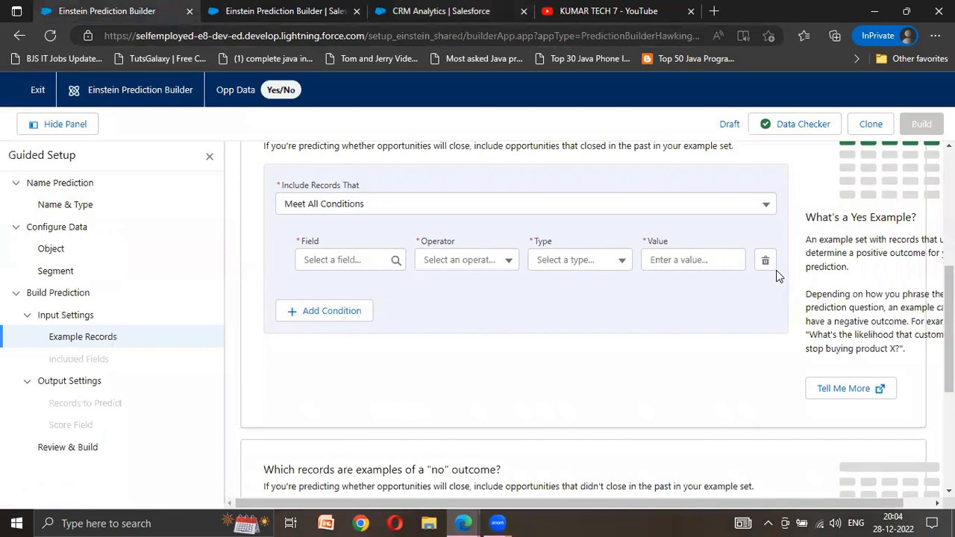
pyautogui.click(326, 262)
pyautogui.click(336, 288)
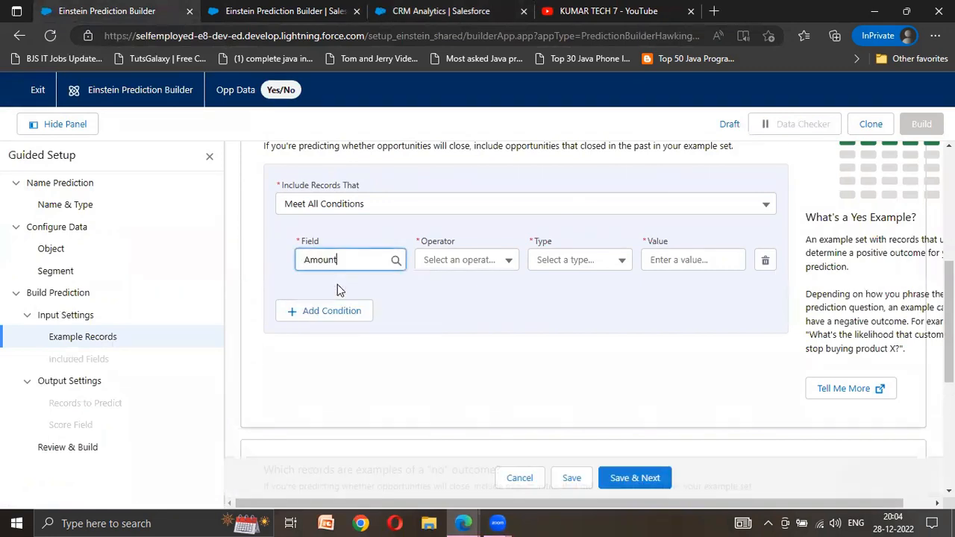
pyautogui.click(455, 262)
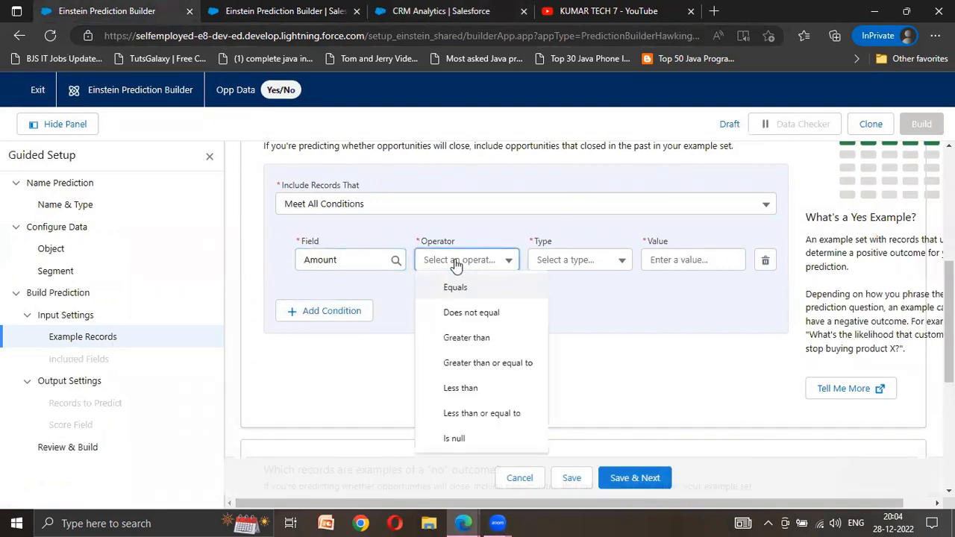
pyautogui.click(494, 365)
pyautogui.click(576, 260)
pyautogui.click(588, 313)
pyautogui.click(680, 261)
pyautogui.write('130000')
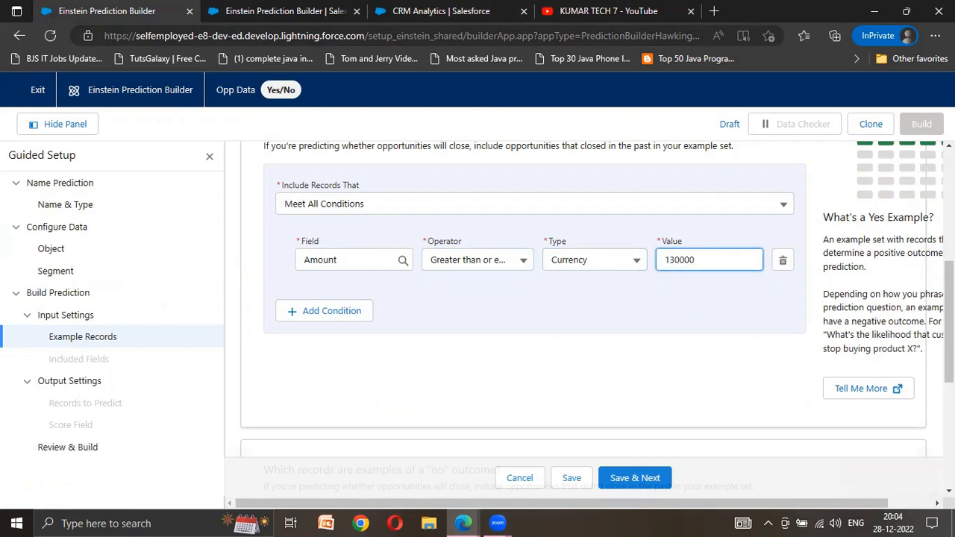
# Define the "no" examples as Amount less than or equal to the currency value 120000.
pyautogui.scroll(-3, 522, 313)
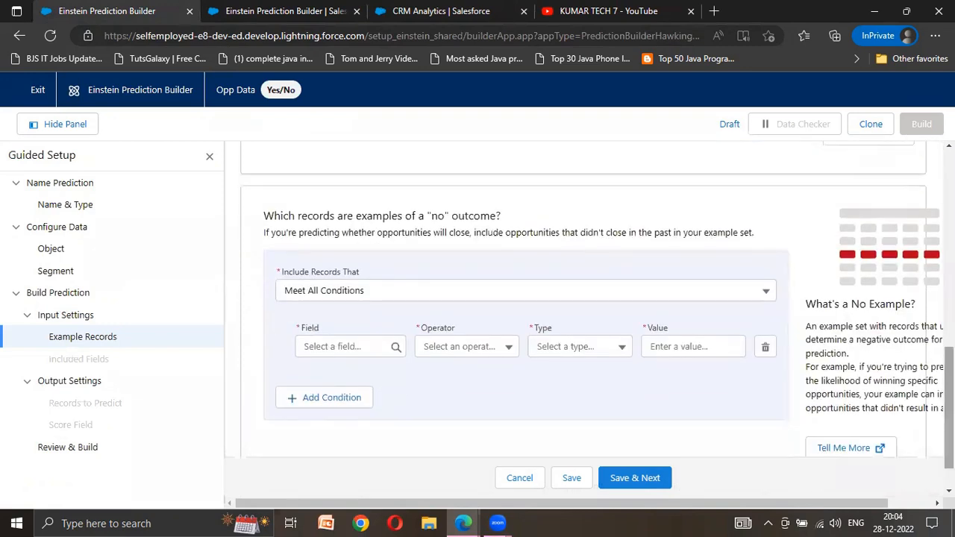
pyautogui.click(356, 345)
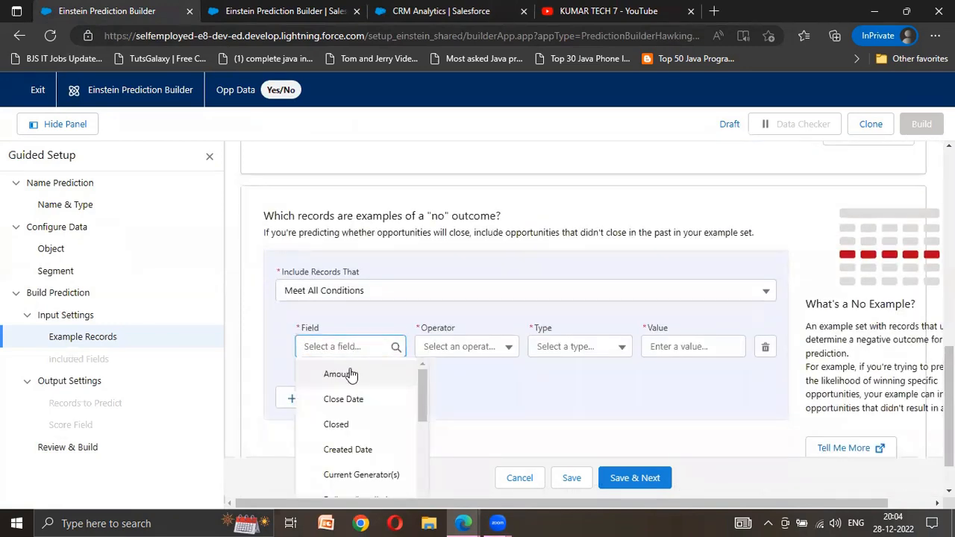
pyautogui.click(349, 365)
pyautogui.click(466, 358)
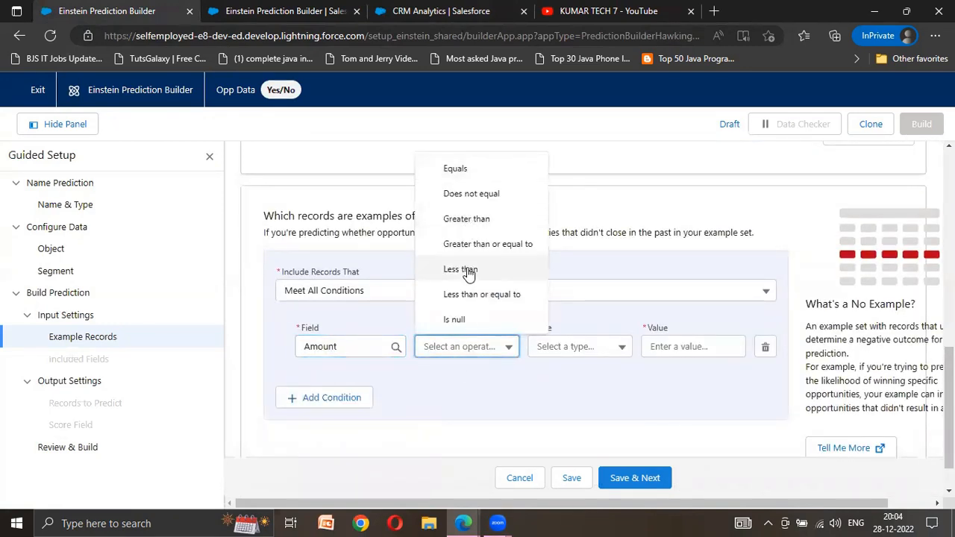
pyautogui.click(474, 295)
pyautogui.click(569, 348)
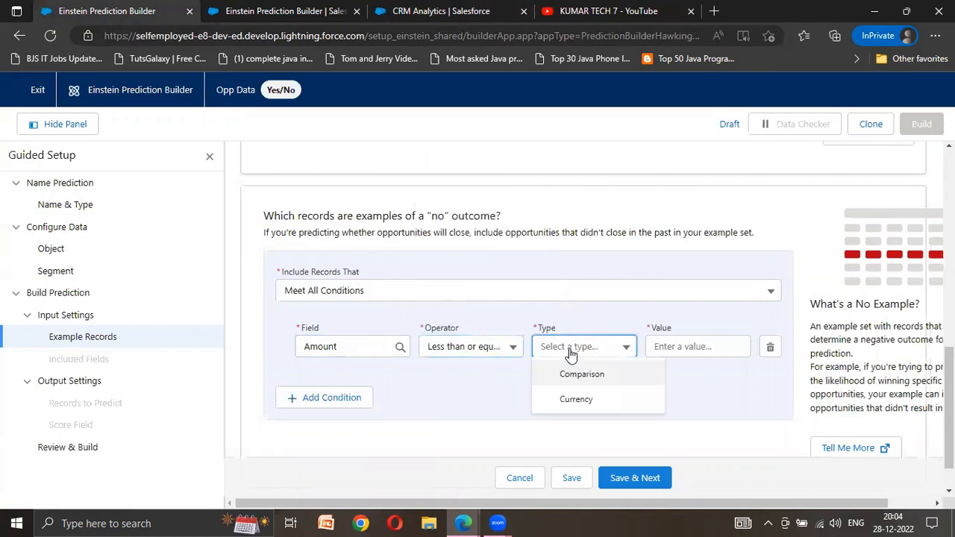
pyautogui.click(576, 401)
pyautogui.click(661, 348)
pyautogui.write('120000')
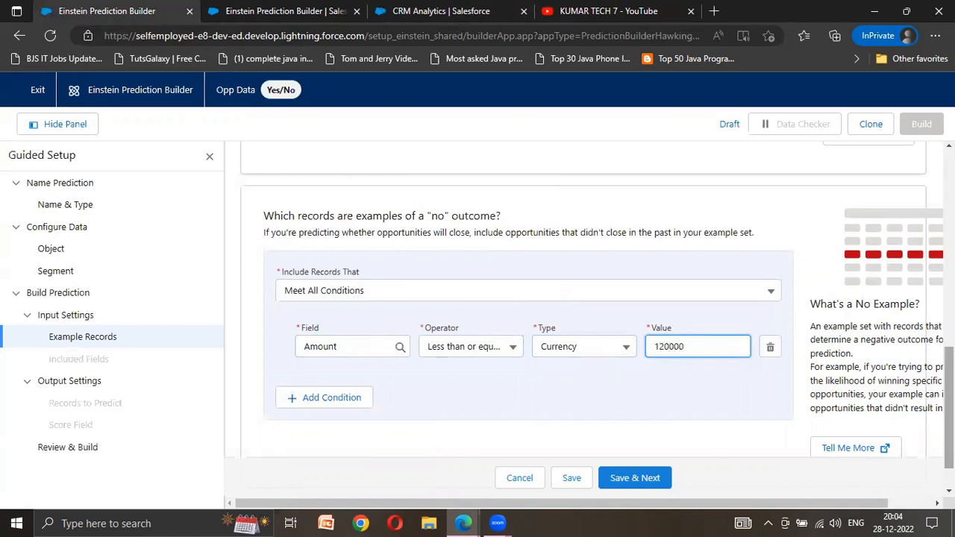
# Review the "yes" and "no" example conditions and save the prediction.
pyautogui.scroll(6, 824, 147)
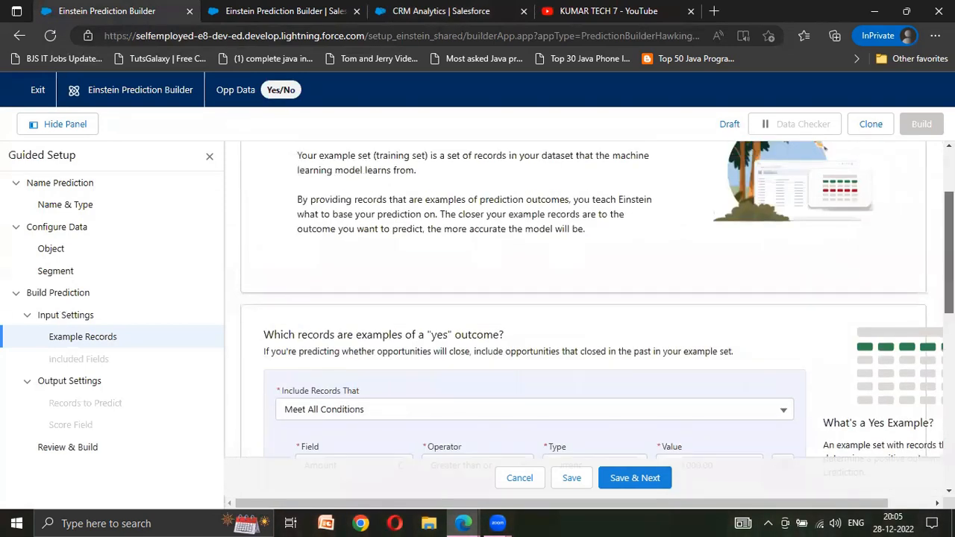
pyautogui.scroll(-2, 824, 147)
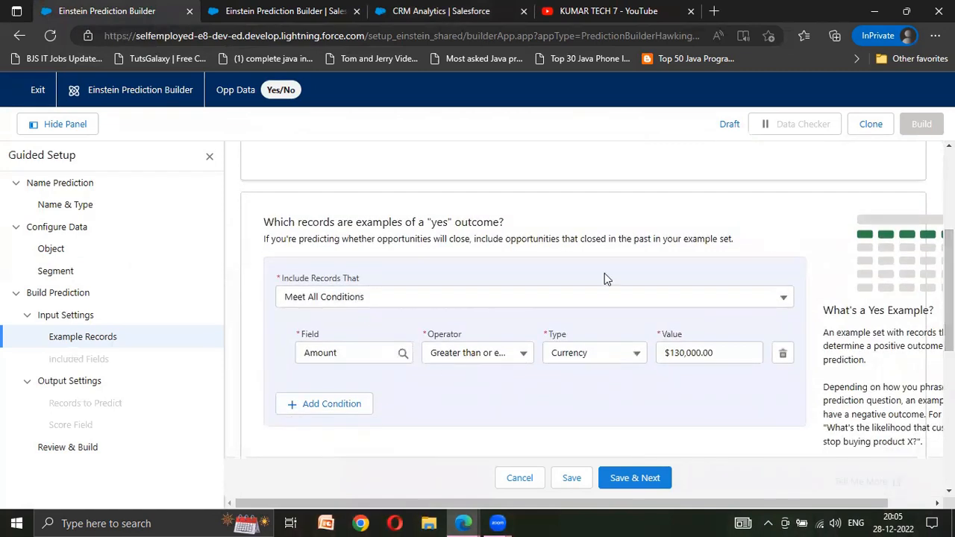
pyautogui.scroll(-5, 874, 271)
pyautogui.scroll(-2, 485, 239)
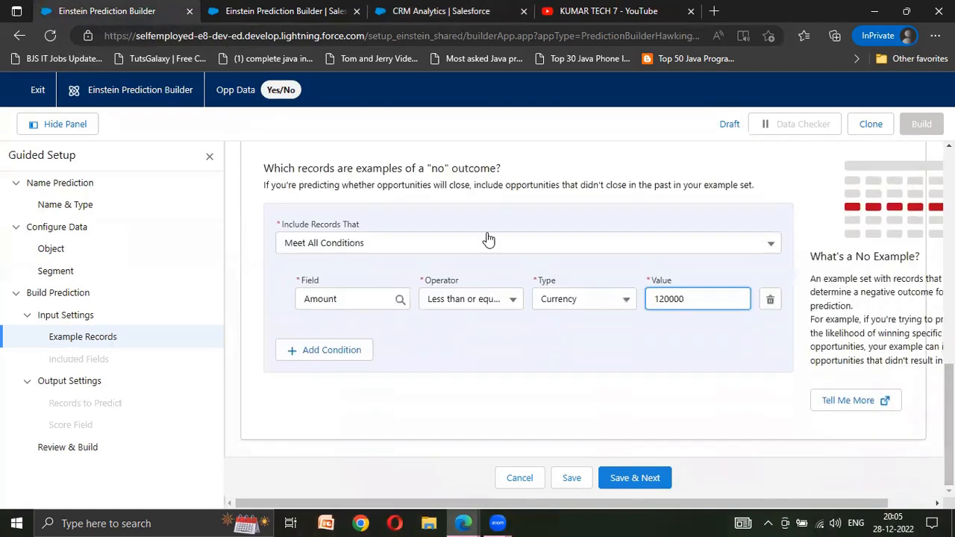
pyautogui.moveTo(949, 425); pyautogui.dragTo(949, 329)
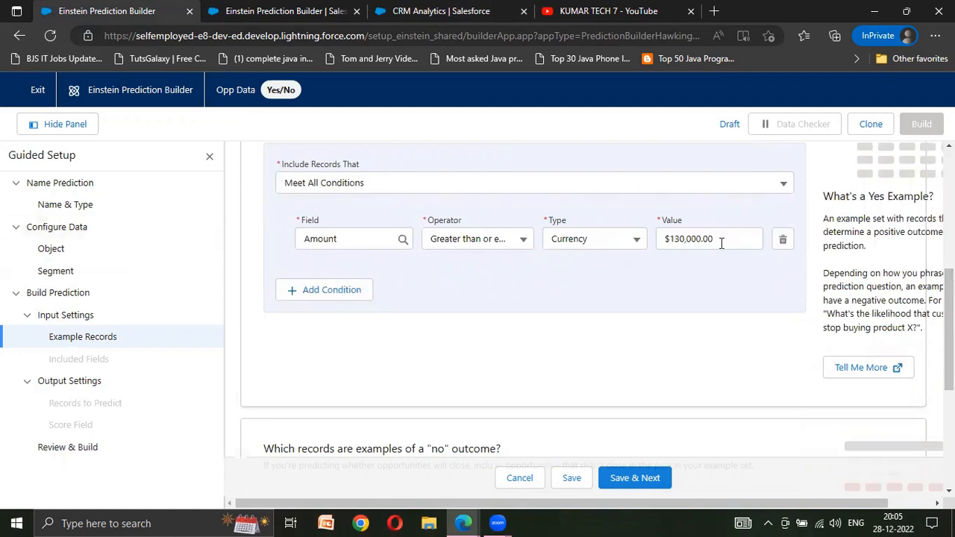
pyautogui.scroll(-4, 582, 314)
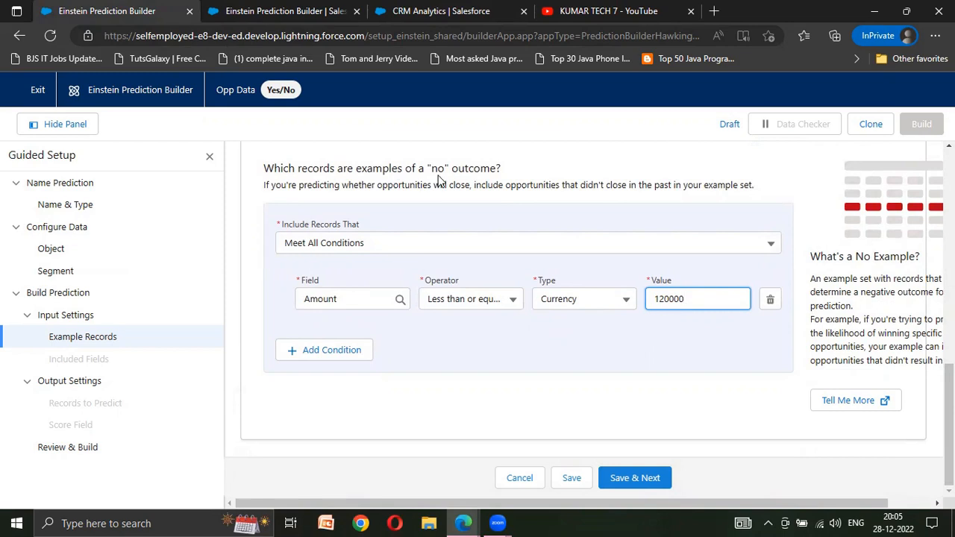
pyautogui.click(571, 478)
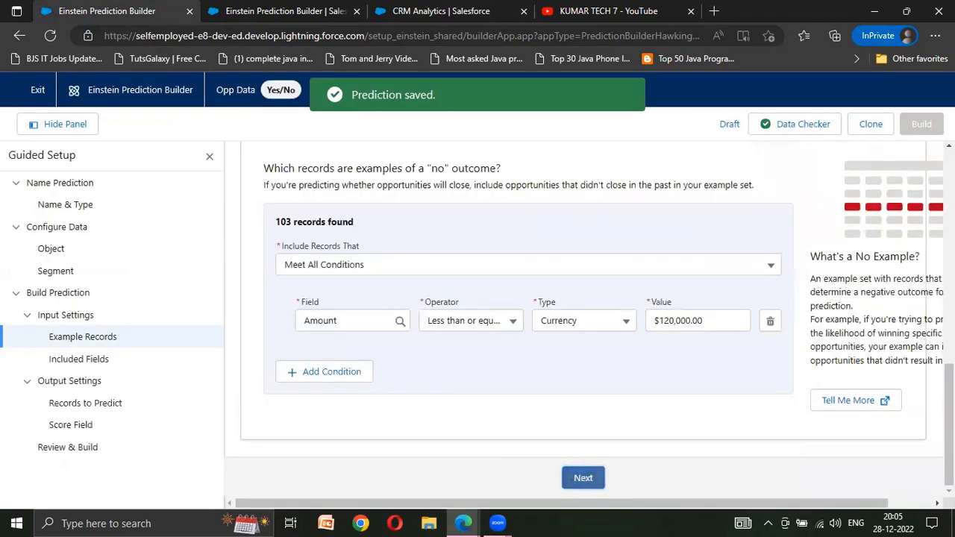
# Check the record counts for the "yes" and "no" examples and compare them with the Data Checker requirements.
pyautogui.moveTo(948, 402); pyautogui.dragTo(948, 356)
pyautogui.scroll(-2, 382, 270)
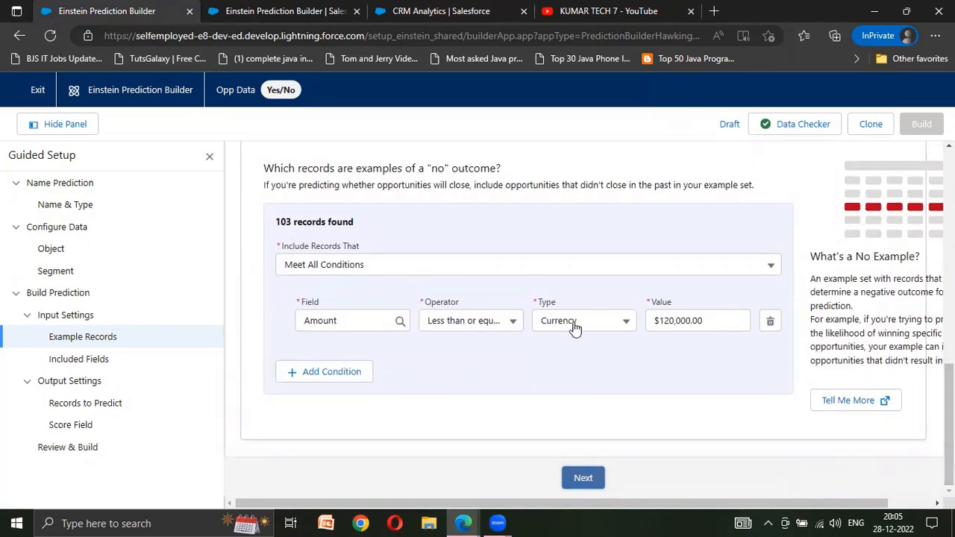
pyautogui.moveTo(948, 425); pyautogui.dragTo(948, 299)
pyautogui.scroll(-1, 399, 188)
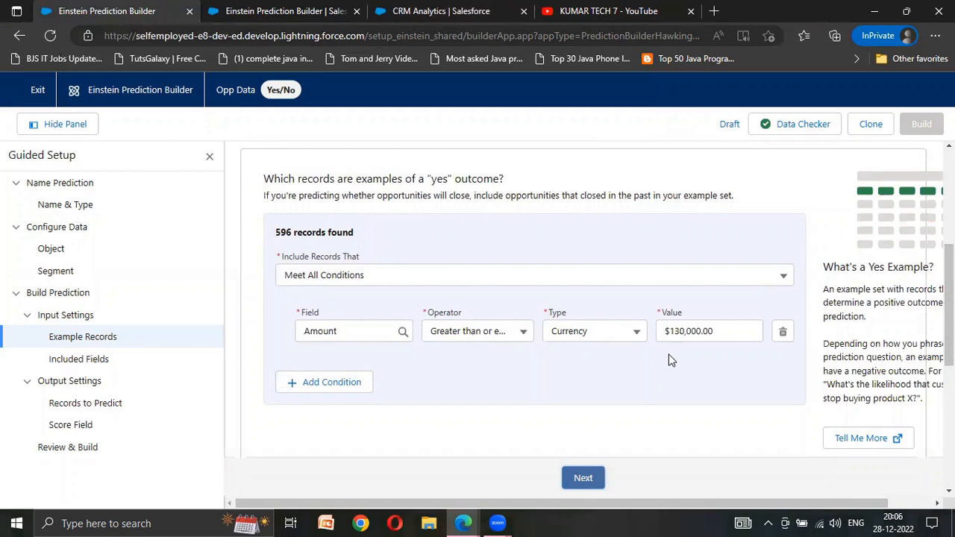
pyautogui.click(798, 131)
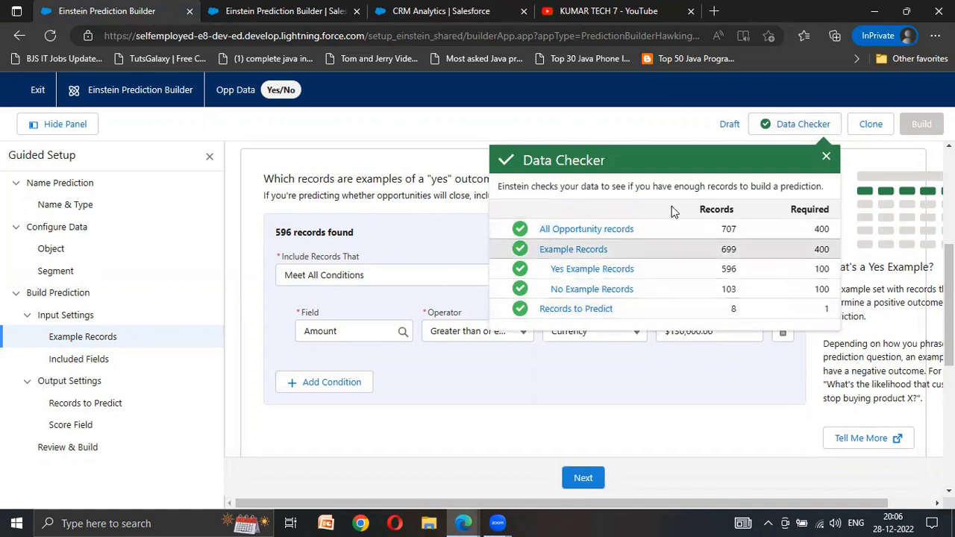
pyautogui.click(827, 157)
# Continue to the Included Fields stage and exclude the Account Name field from the Opportunity fields.
pyautogui.click(583, 477)
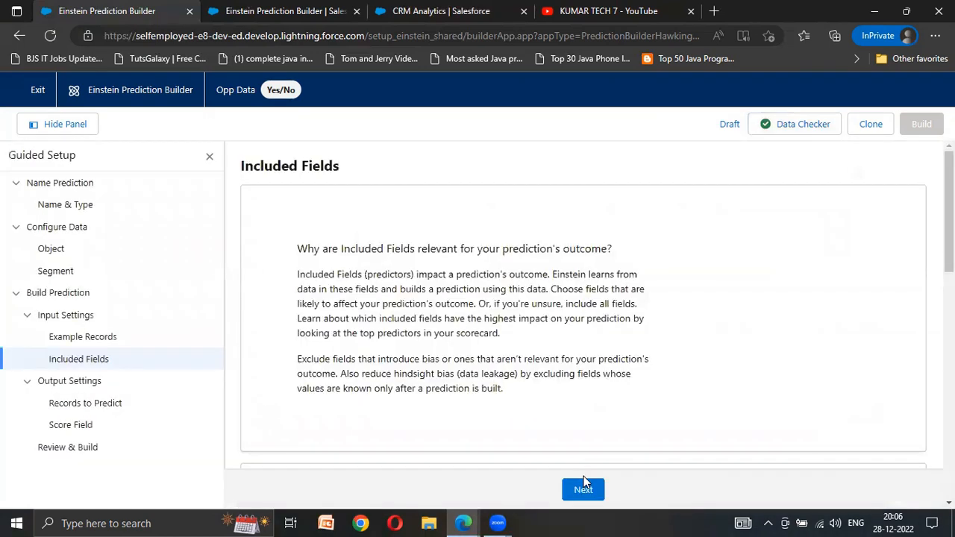
pyautogui.scroll(-3, 584, 321)
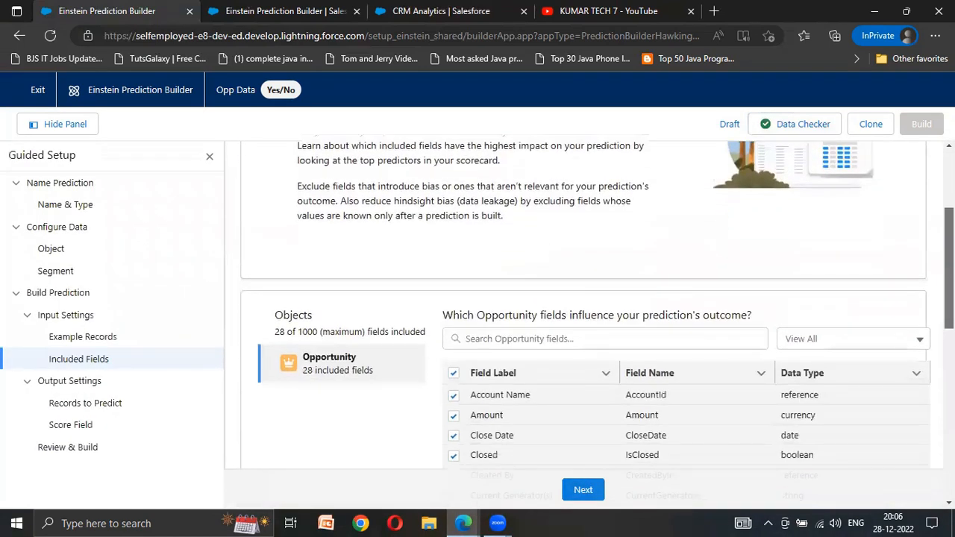
pyautogui.scroll(-1, 583, 321)
pyautogui.scroll(-3, 583, 321)
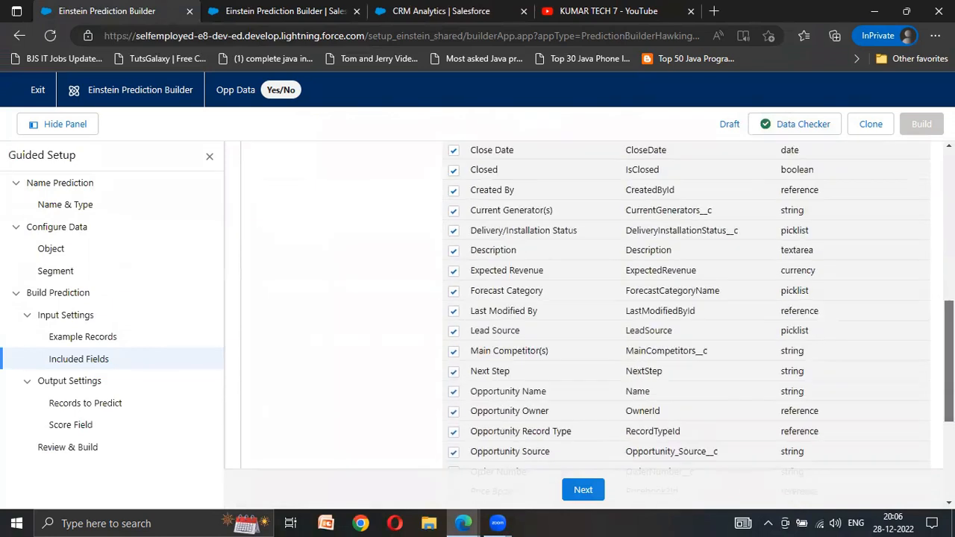
pyautogui.scroll(4, 583, 321)
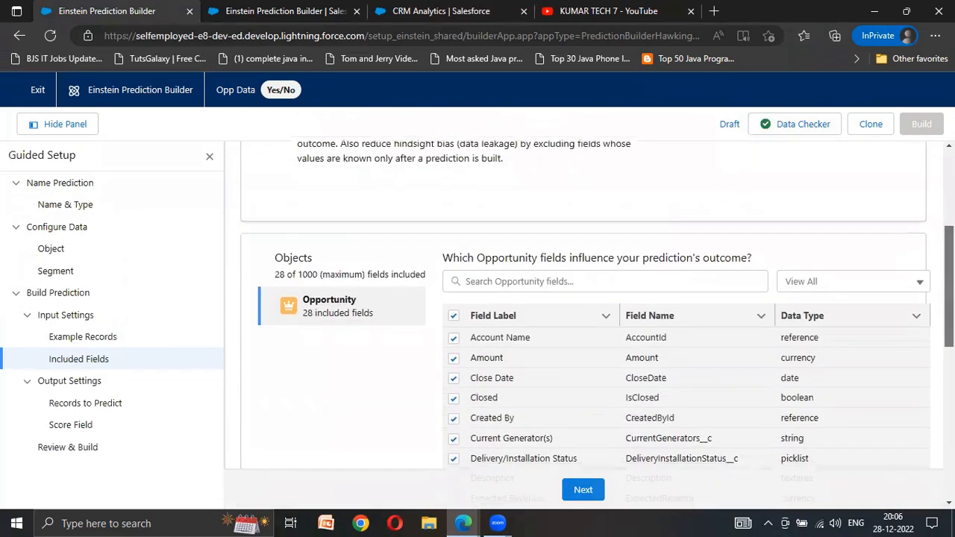
pyautogui.scroll(-3, 462, 318)
pyautogui.scroll(2, 463, 319)
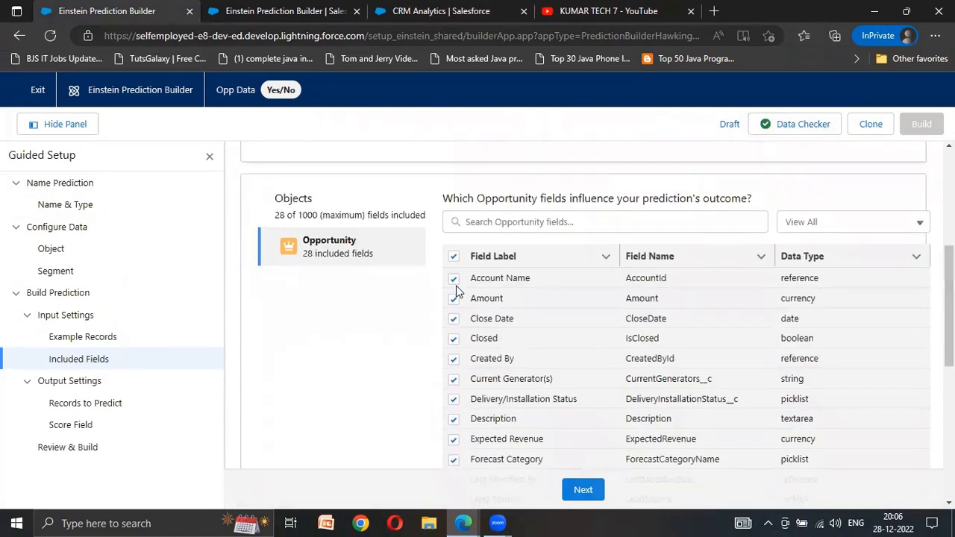
pyautogui.click(455, 281)
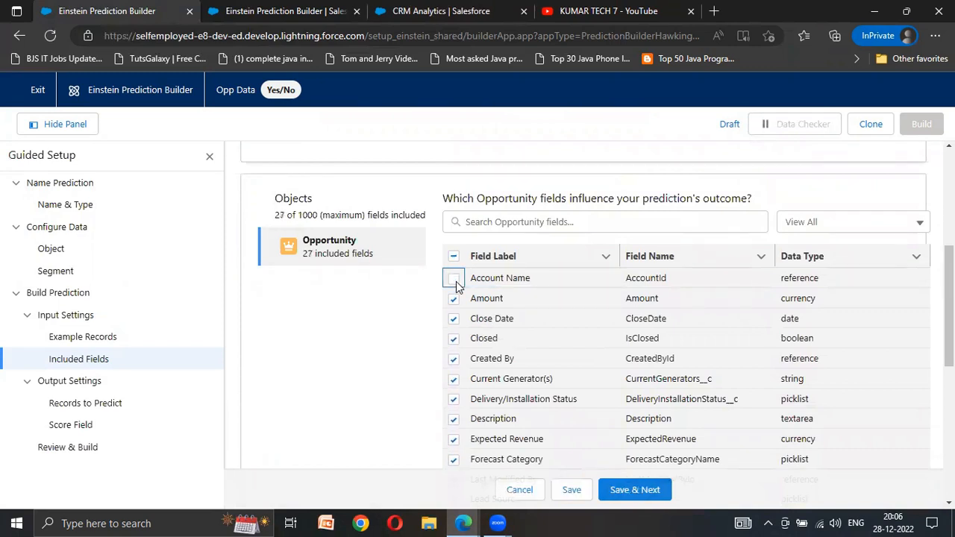
# Include the Account Name field again among the Opportunity fields and save the prediction.
pyautogui.click(454, 279)
pyautogui.scroll(-5, 744, 387)
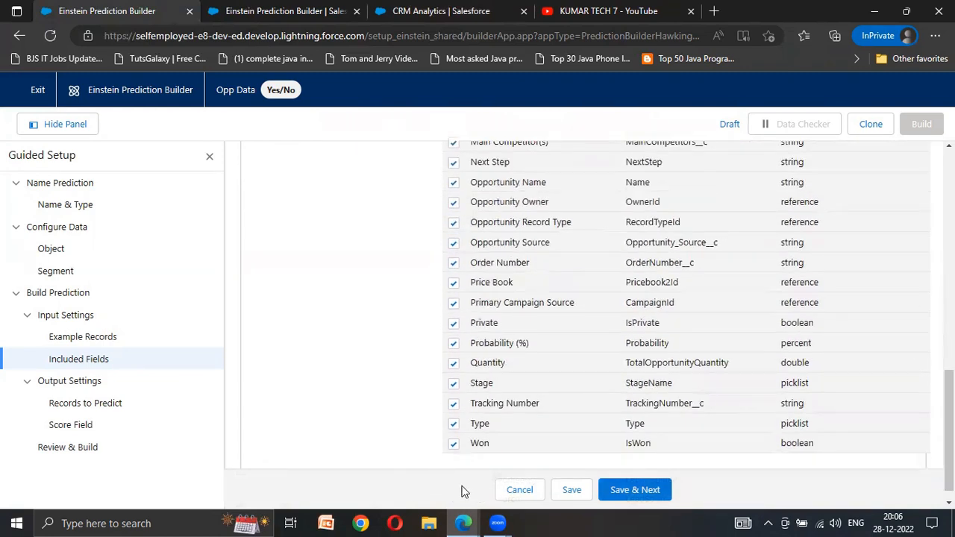
pyautogui.click(566, 490)
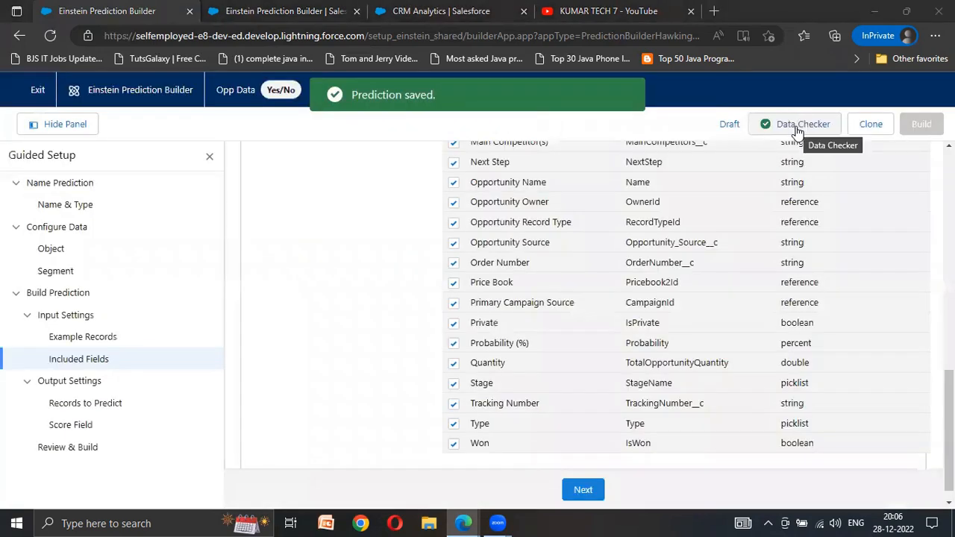
# Check the Data Checker record counts, and keep the prediction set to all records that aren't example records.
pyautogui.click(797, 124)
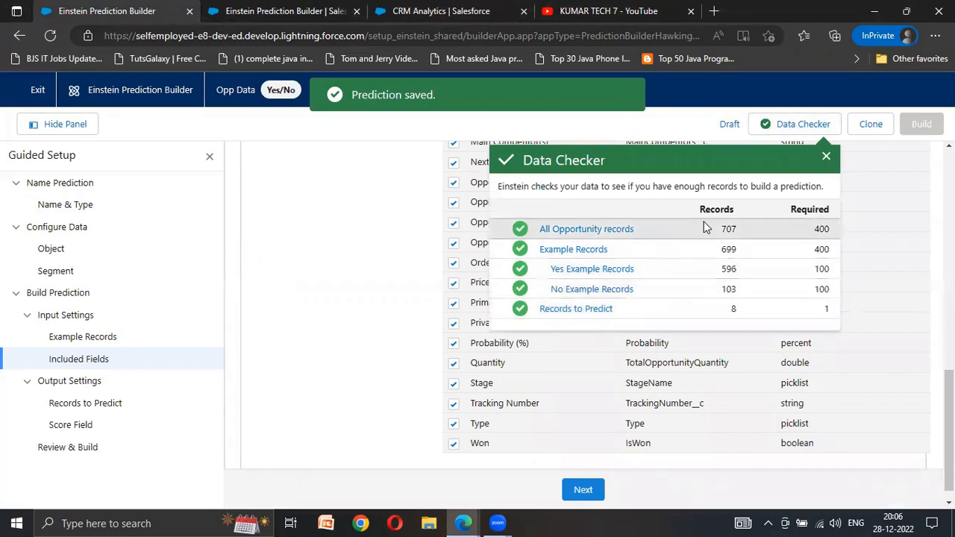
pyautogui.click(826, 158)
pyautogui.click(593, 488)
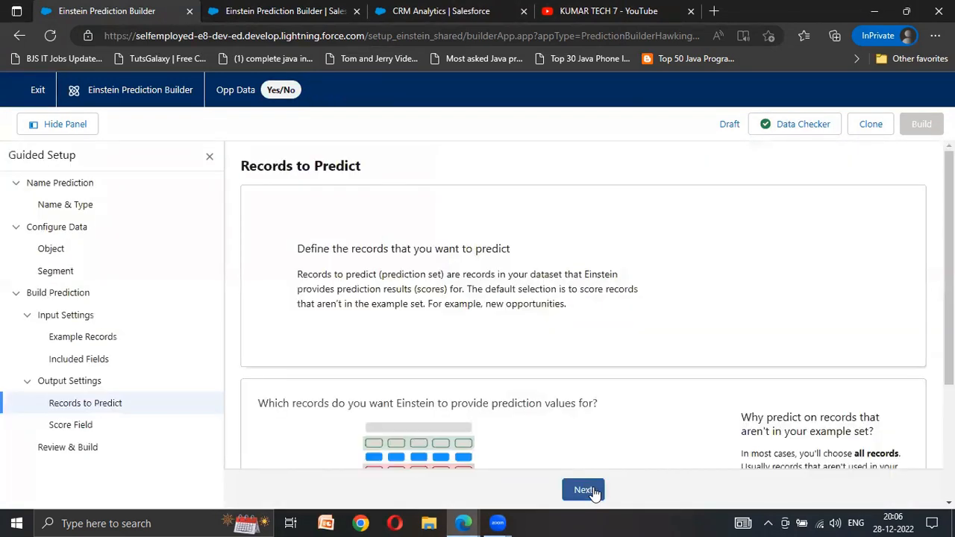
pyautogui.moveTo(949, 253); pyautogui.dragTo(949, 361)
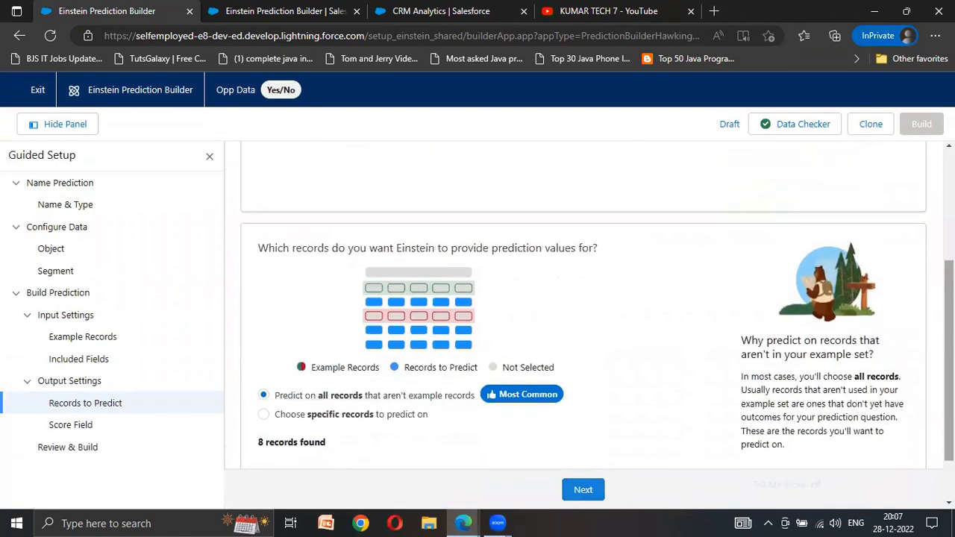
pyautogui.scroll(-1, 949, 361)
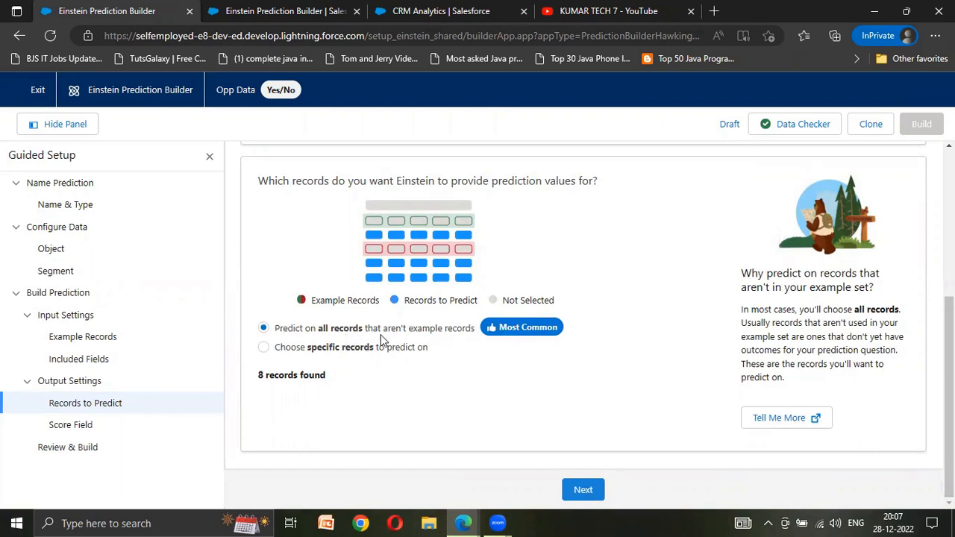
pyautogui.click(582, 490)
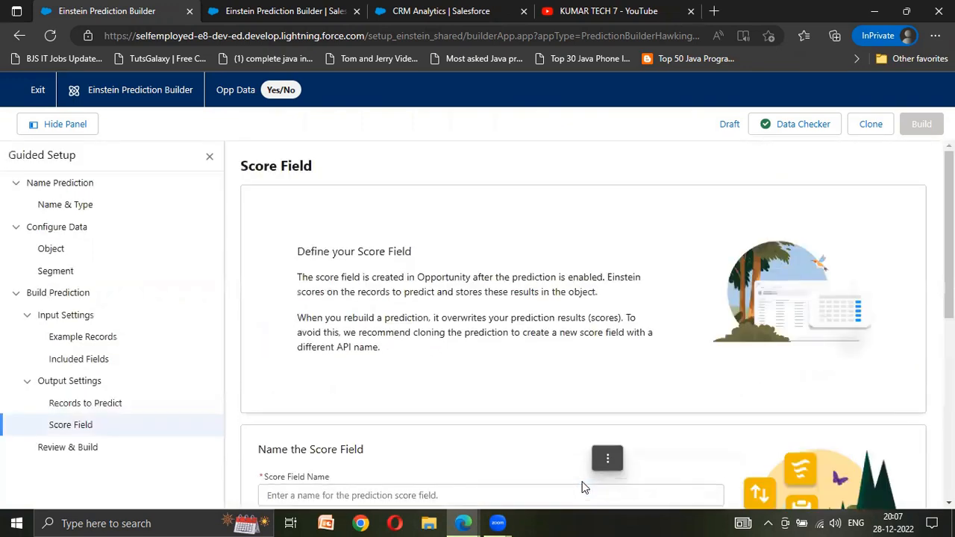
# Name the score field Opp Data Score and save the prediction.
pyautogui.scroll(-3, 634, 336)
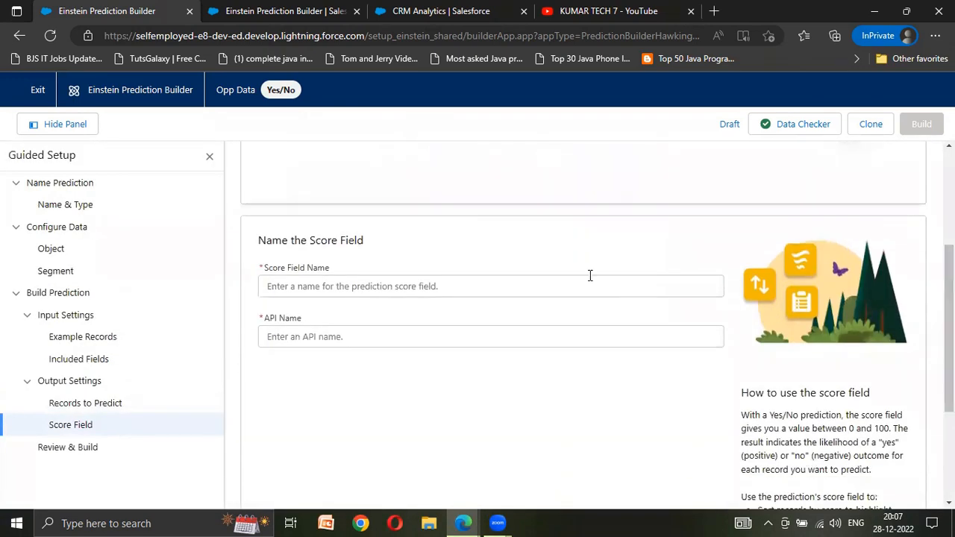
pyautogui.click(554, 280)
pyautogui.write('Opp Data Score')
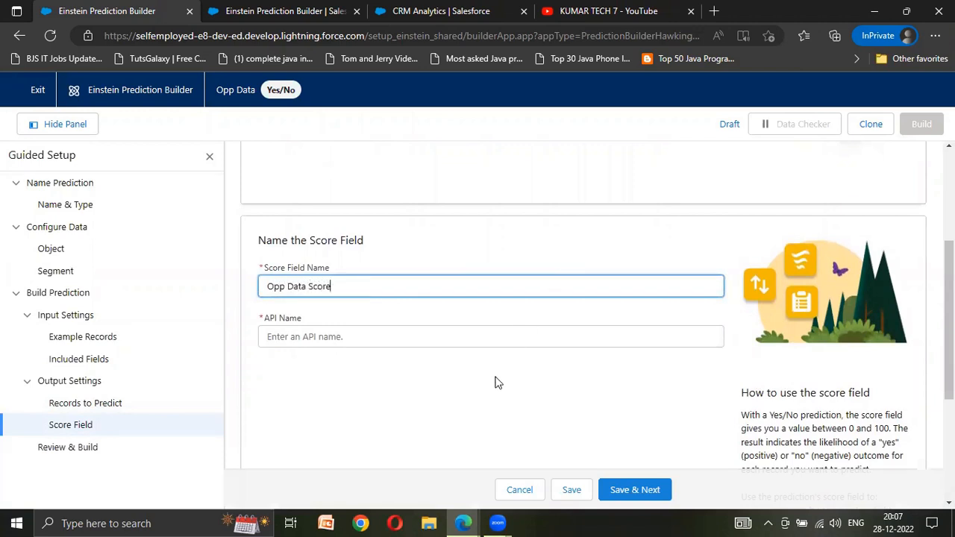
pyautogui.click(498, 381)
pyautogui.scroll(-3, 560, 323)
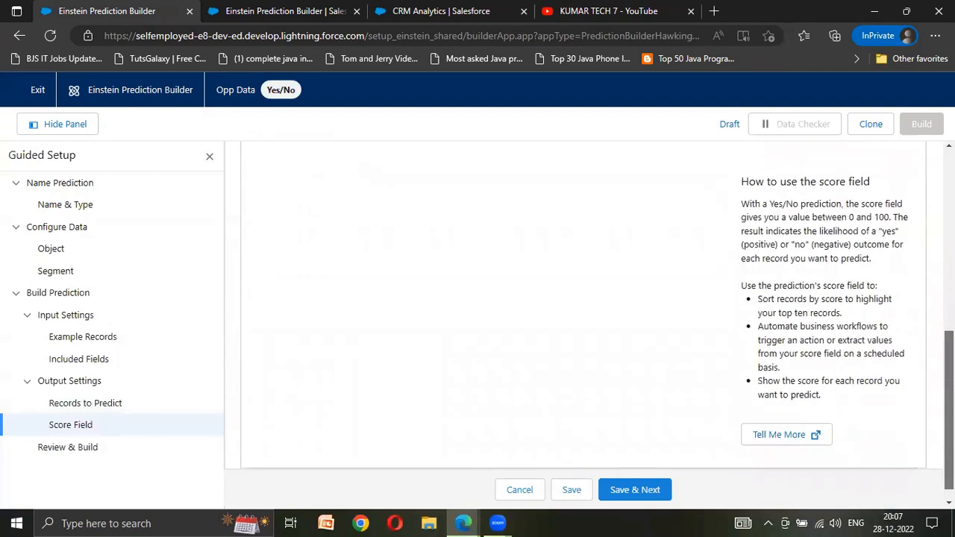
pyautogui.click(565, 491)
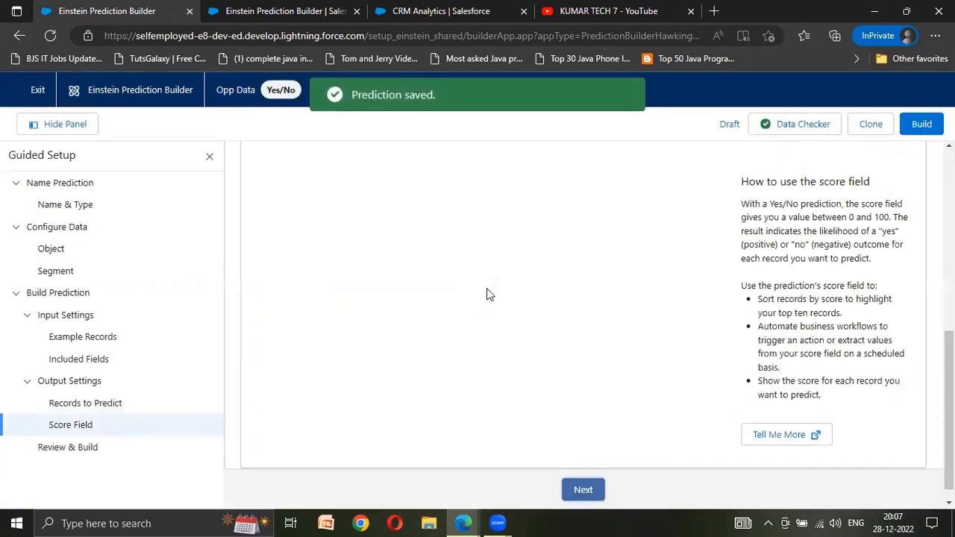
pyautogui.scroll(5, 857, 297)
pyautogui.scroll(-3, 857, 297)
pyautogui.scroll(-2, 552, 398)
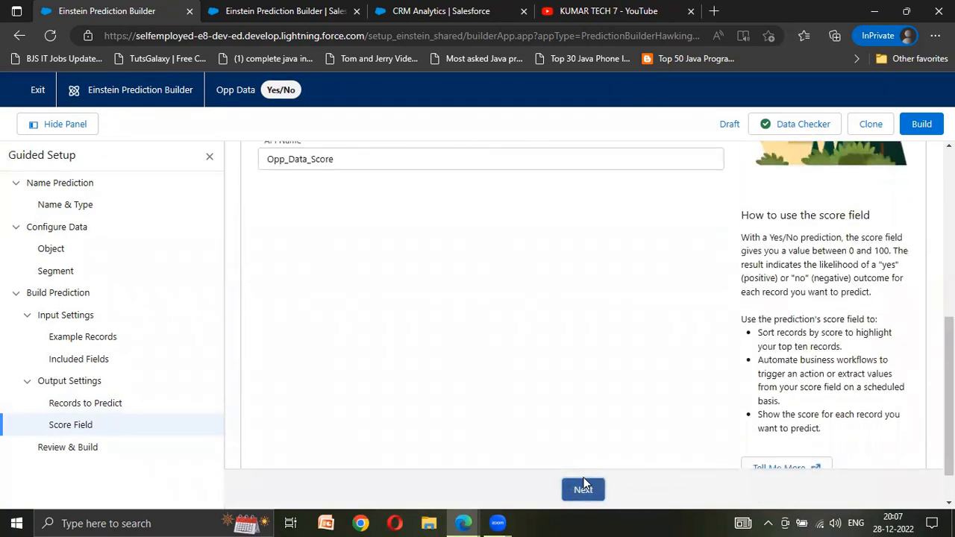
# Review the settings summary in the Review & Build stage and build the Opp Data prediction.
pyautogui.click(781, 130)
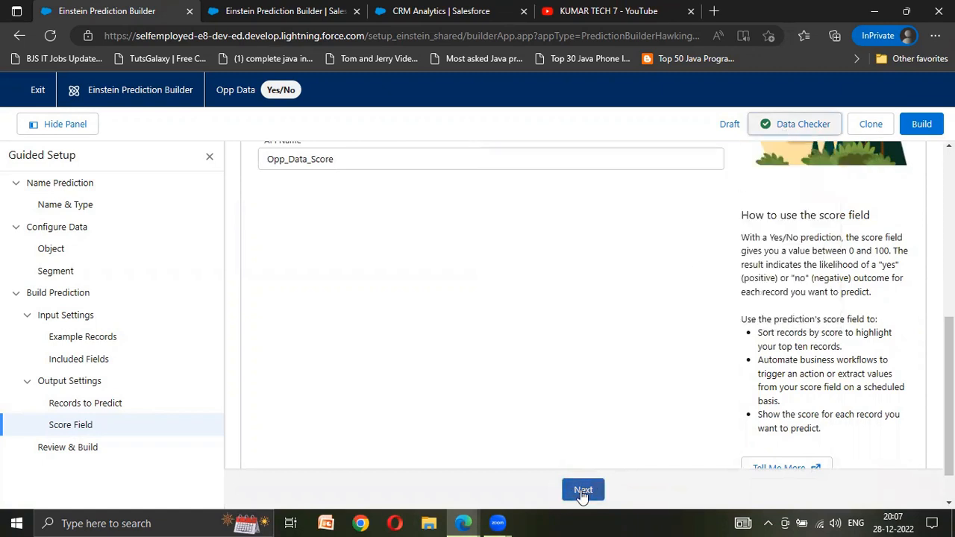
pyautogui.click(583, 491)
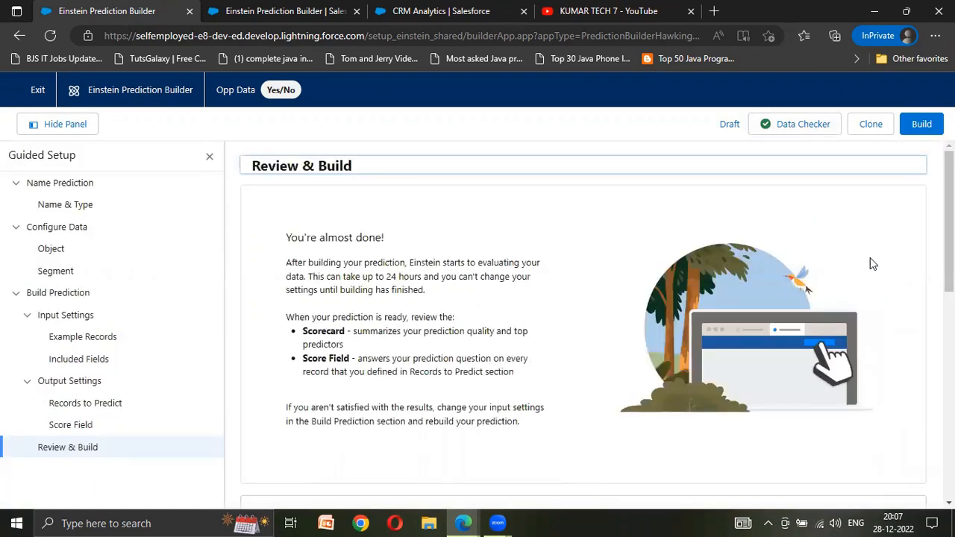
pyautogui.scroll(-4, 581, 321)
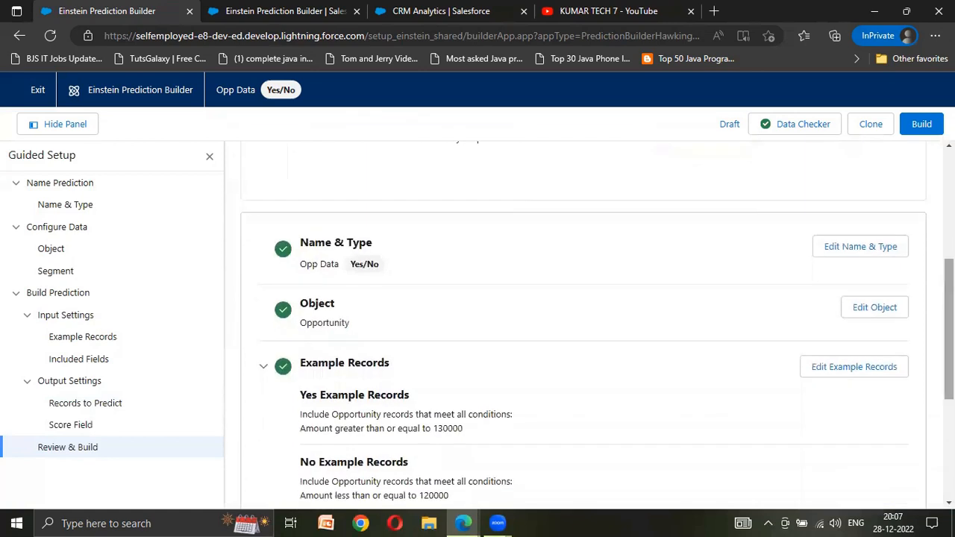
pyautogui.scroll(-4, 582, 321)
pyautogui.scroll(5, 401, 390)
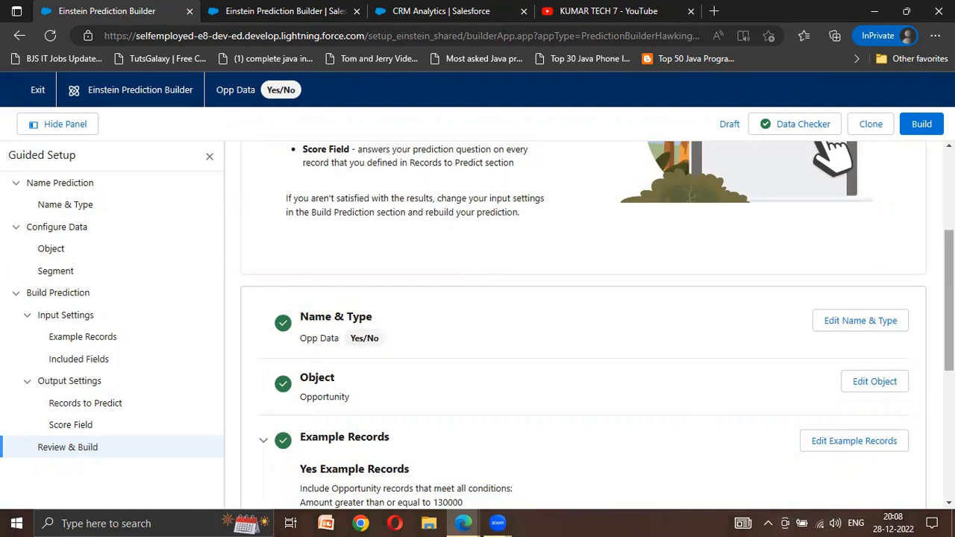
pyautogui.scroll(-5, 701, 410)
pyautogui.scroll(5, 530, 373)
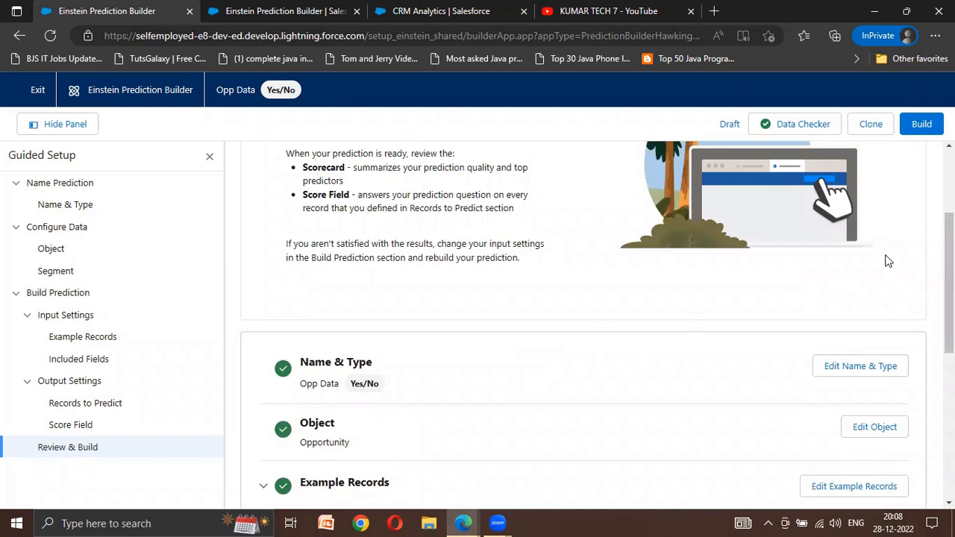
pyautogui.click(920, 125)
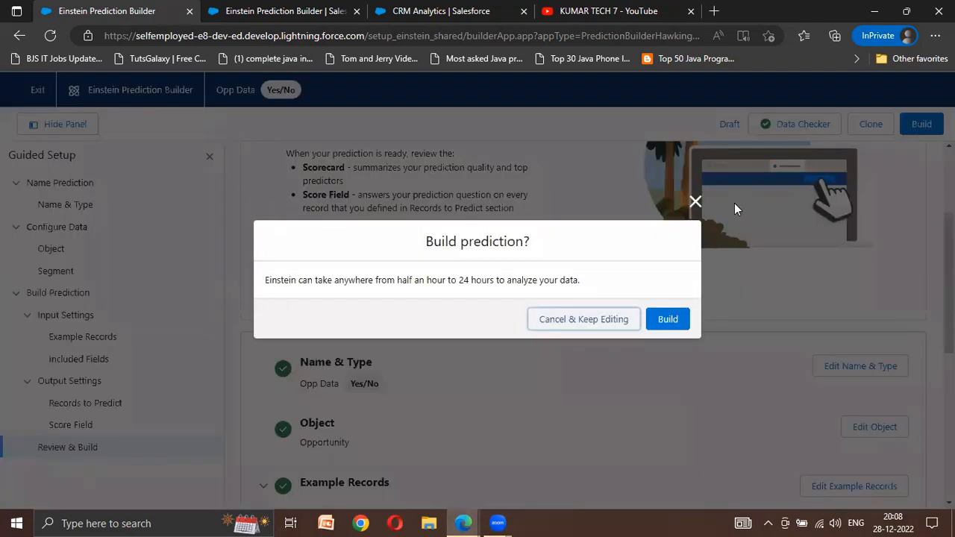
pyautogui.click(673, 326)
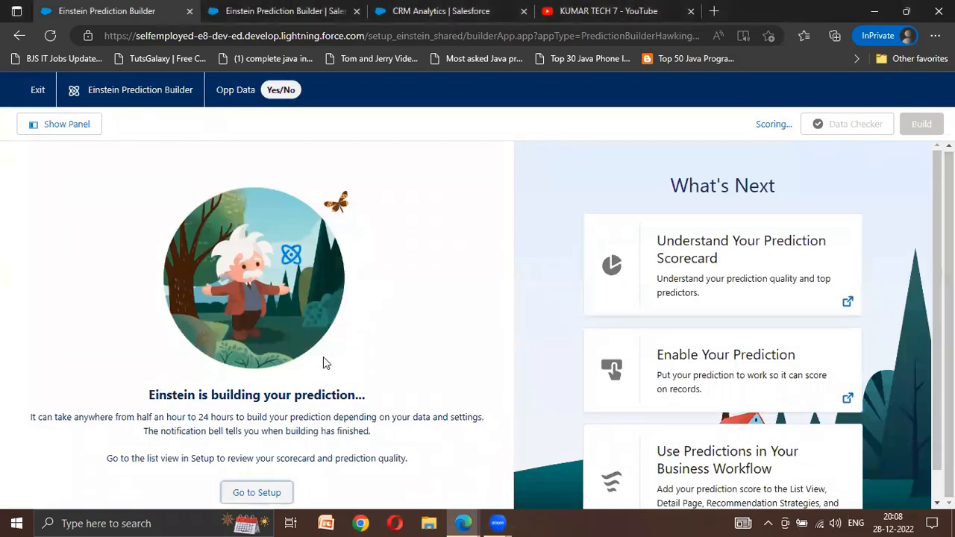
# Refresh the Einstein Prediction Builder list in Setup and check the status and available actions of Opp Data.
pyautogui.click(301, 10)
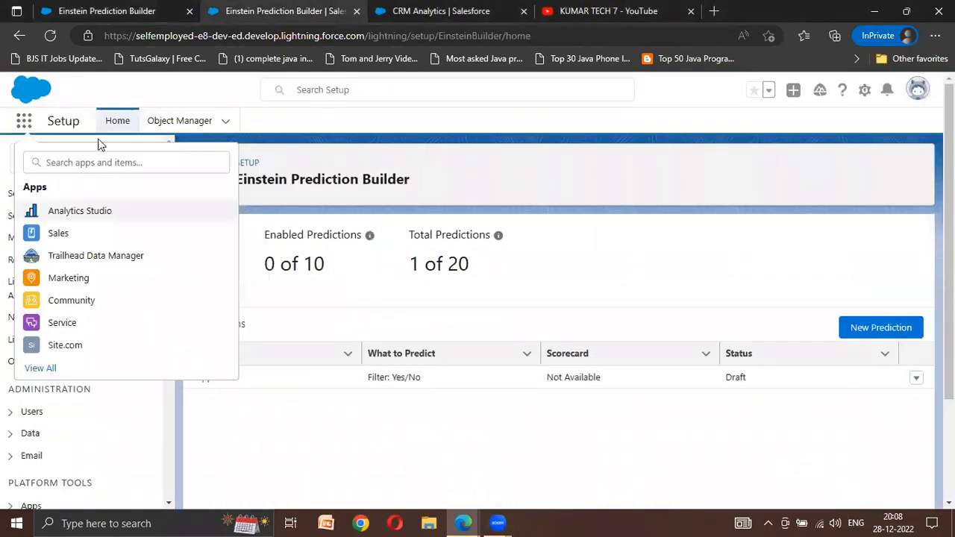
pyautogui.press('Escape')
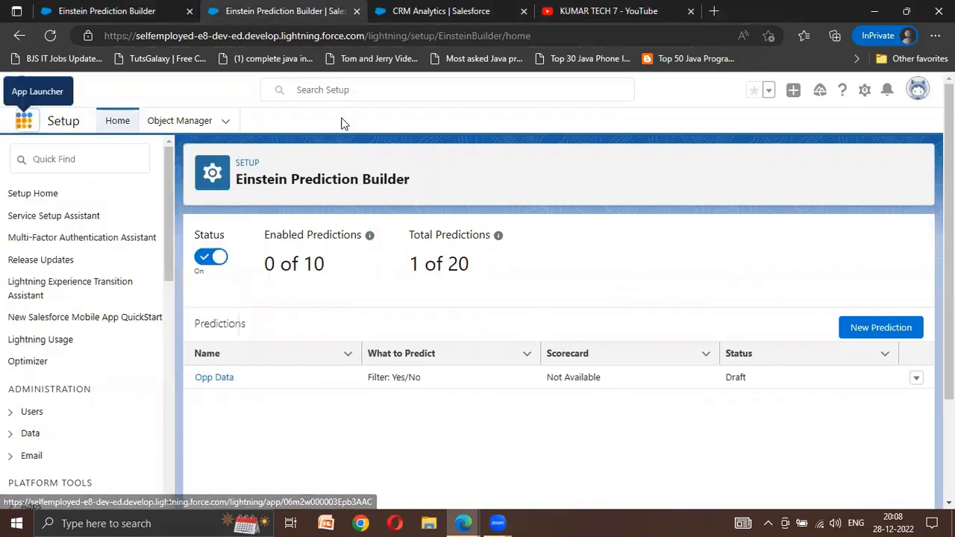
pyautogui.click(49, 35)
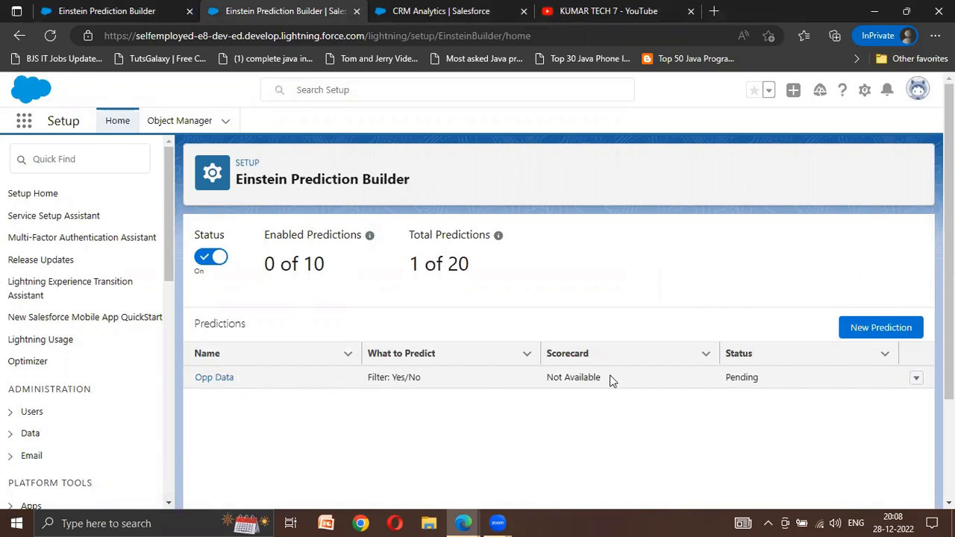
pyautogui.click(917, 379)
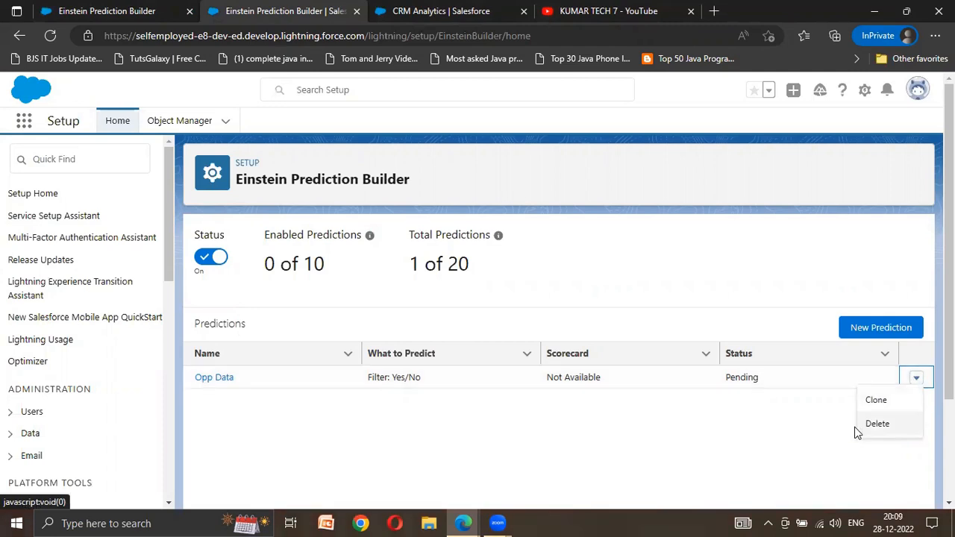
pyautogui.click(440, 434)
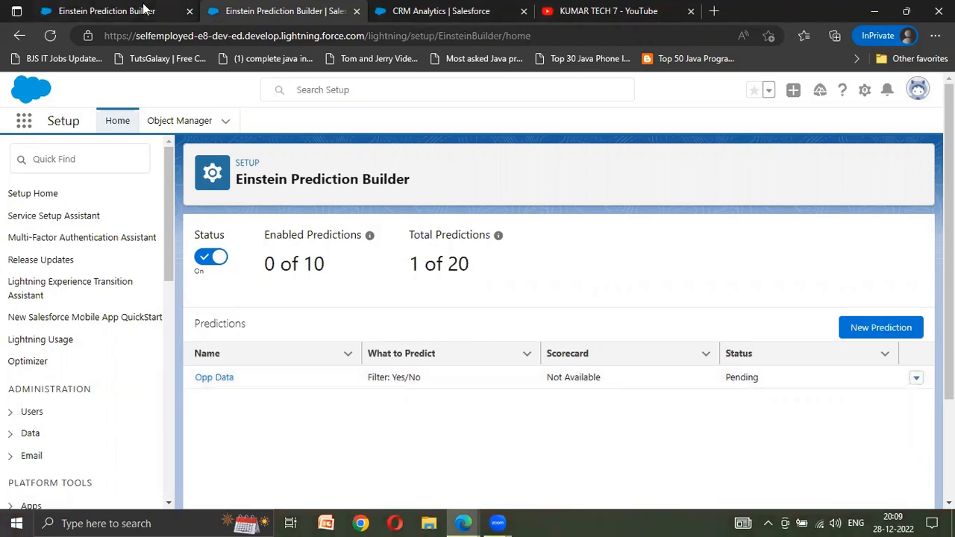
pyautogui.click(144, 9)
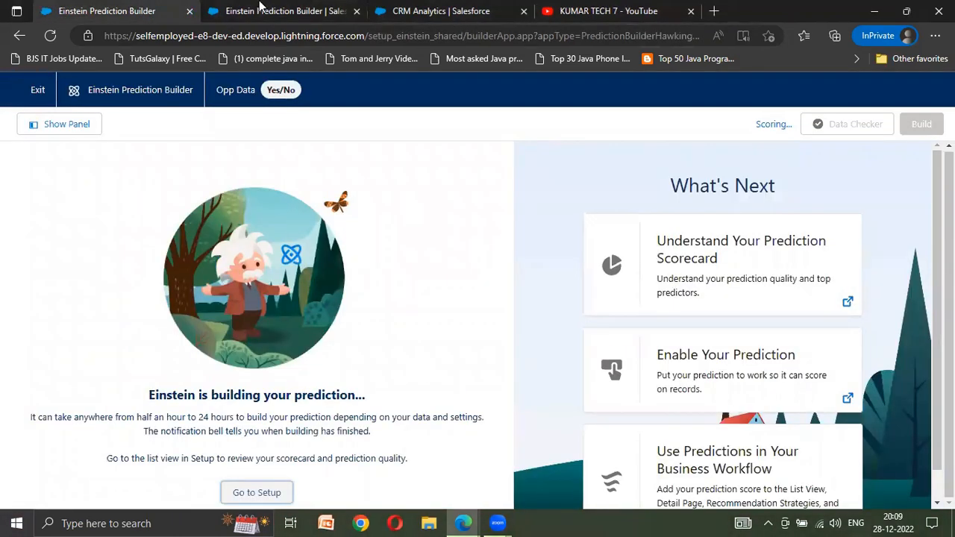
pyautogui.click(261, 8)
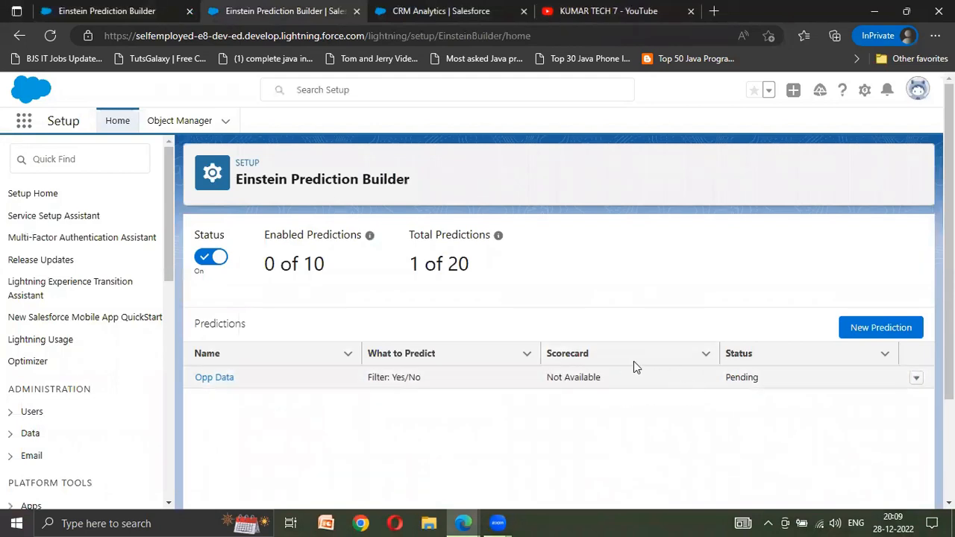
pyautogui.click(103, 6)
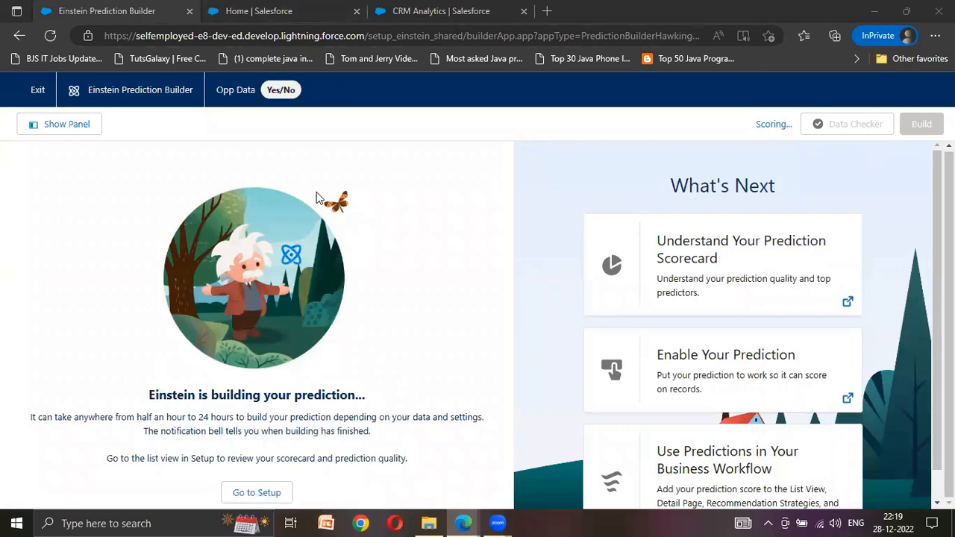
# Check the Opp Data scorecard and status in Setup and read the Einstein Prediction Builder notification.
pyautogui.click(283, 9)
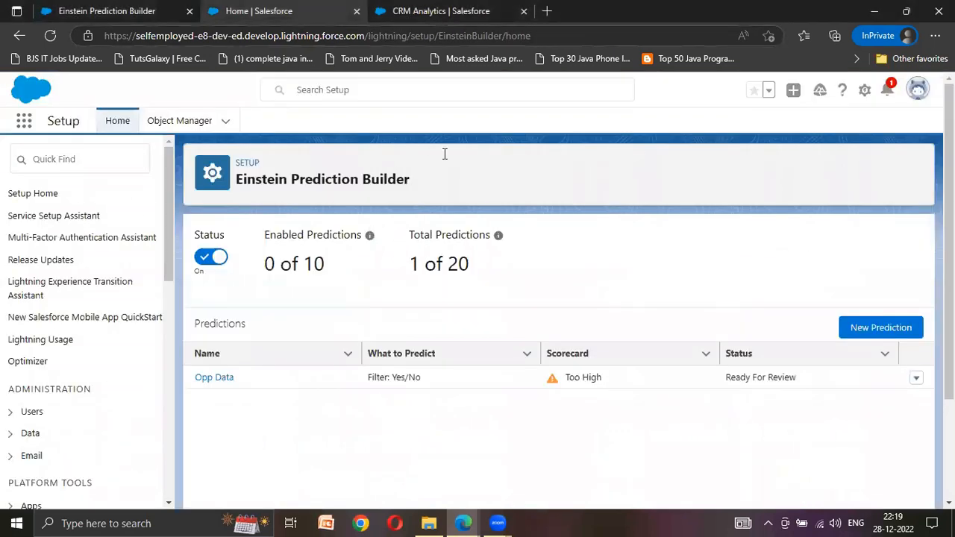
pyautogui.click(887, 91)
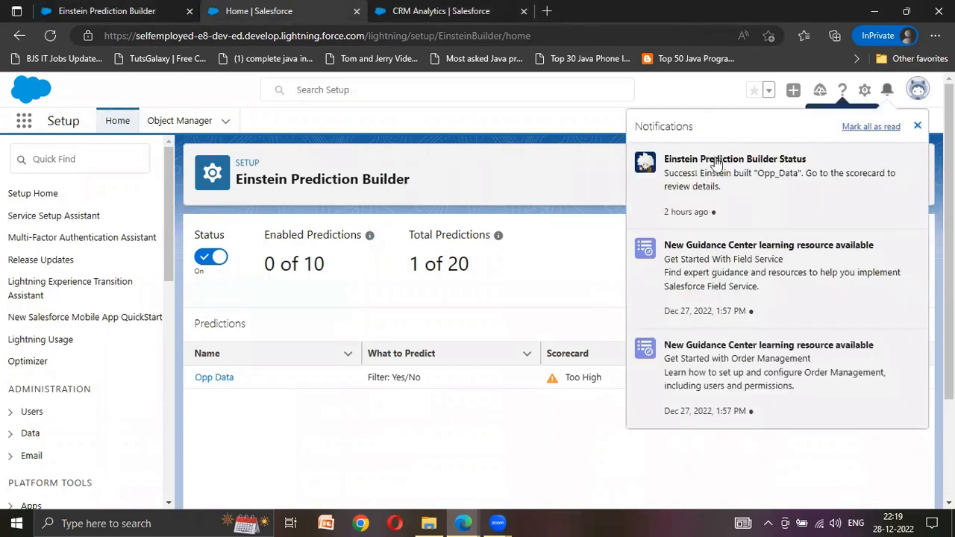
pyautogui.click(491, 128)
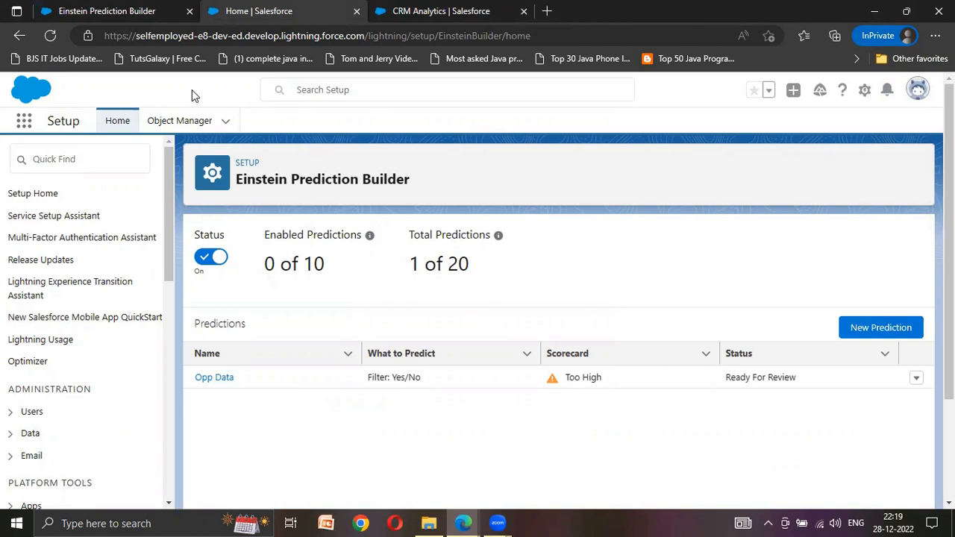
# Reload the Opp Data builder page and compare its build state with the status in the Setup list.
pyautogui.click(153, 11)
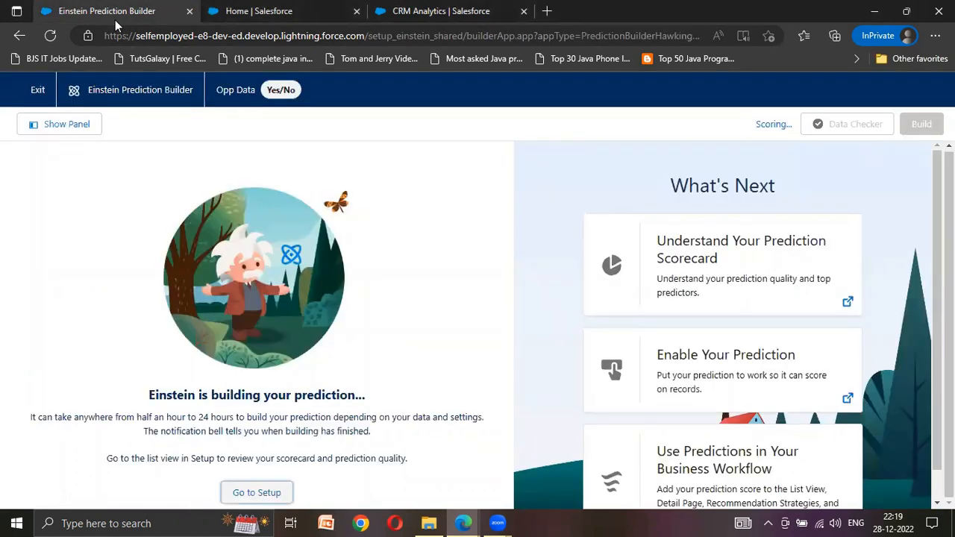
pyautogui.click(51, 35)
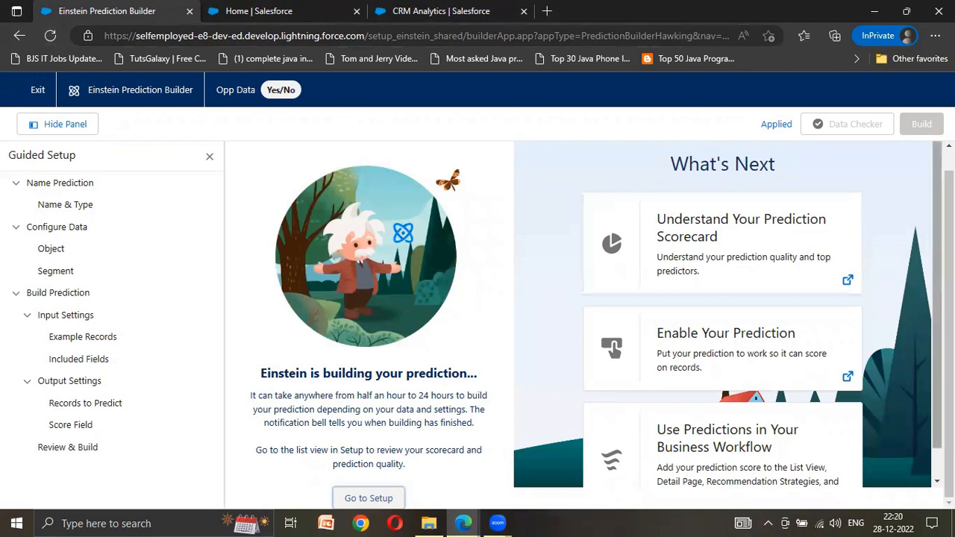
pyautogui.scroll(-1, 722, 298)
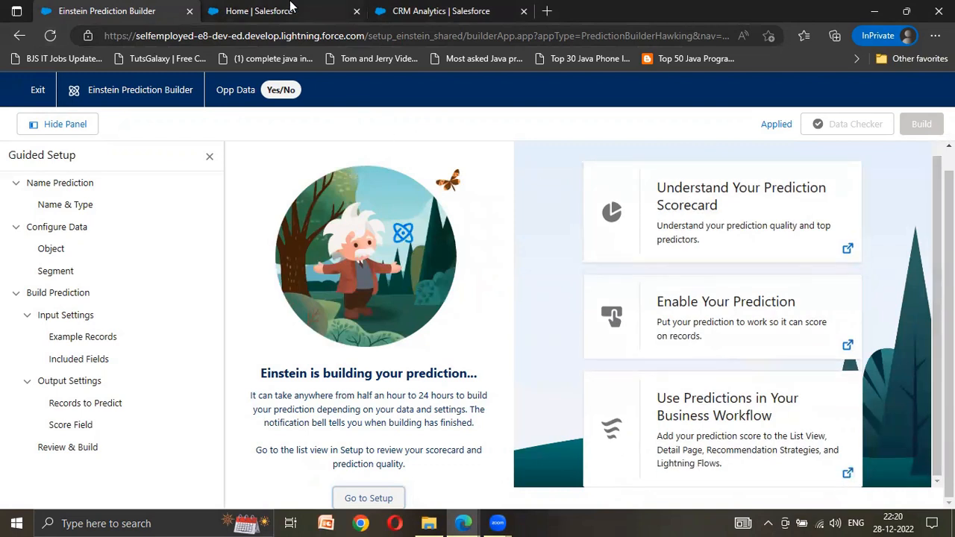
pyautogui.click(56, 34)
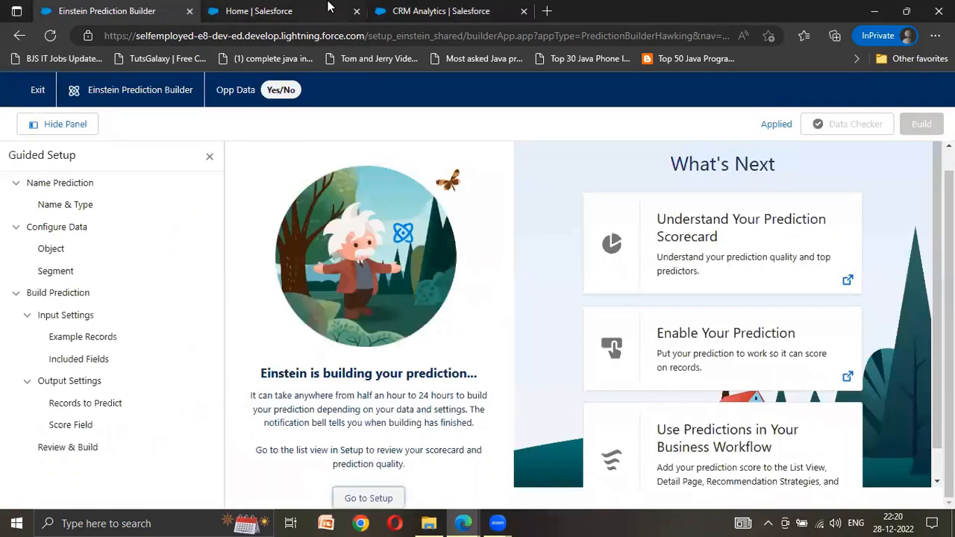
pyautogui.click(330, 11)
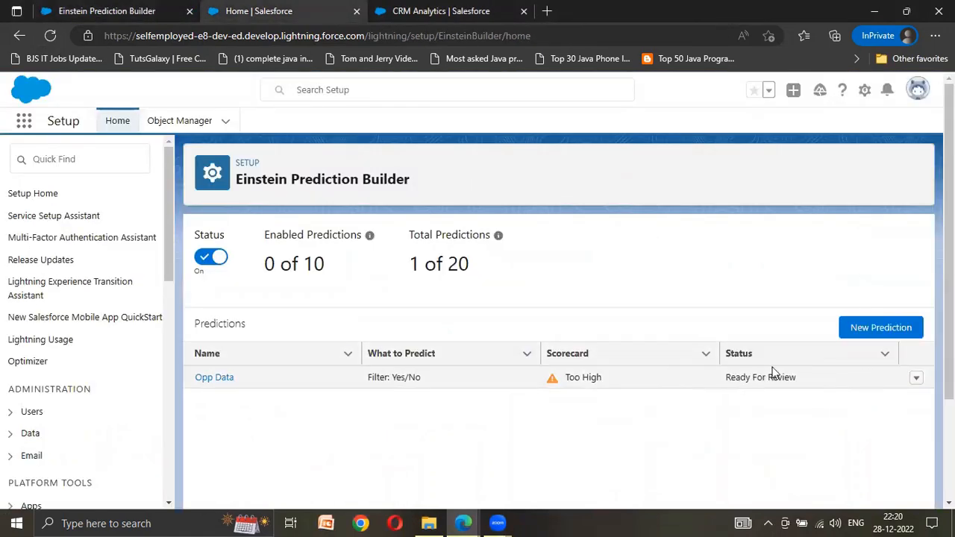
# Open the Opp Data scorecard from the predictions list and examine its overview of prediction quality, top predictors and results distribution.
pyautogui.click(917, 378)
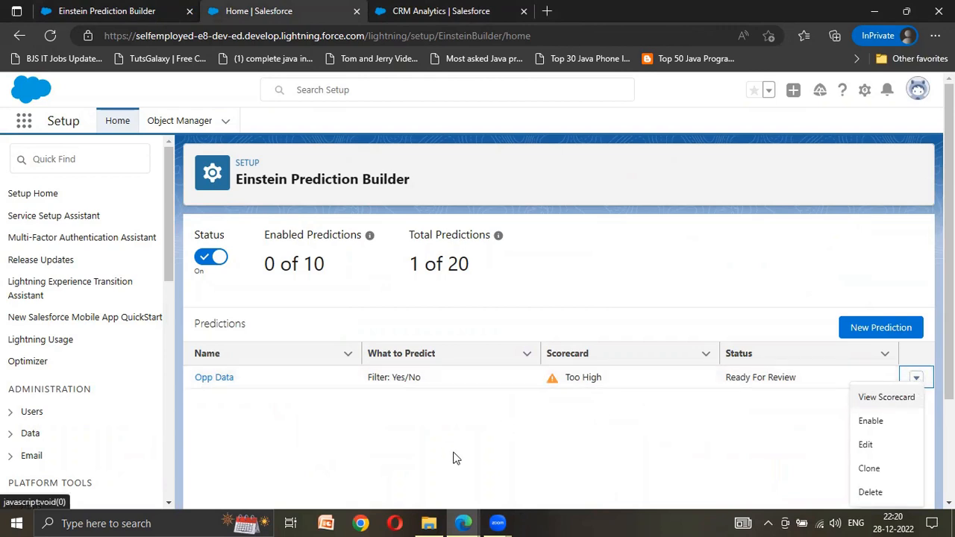
pyautogui.click(916, 382)
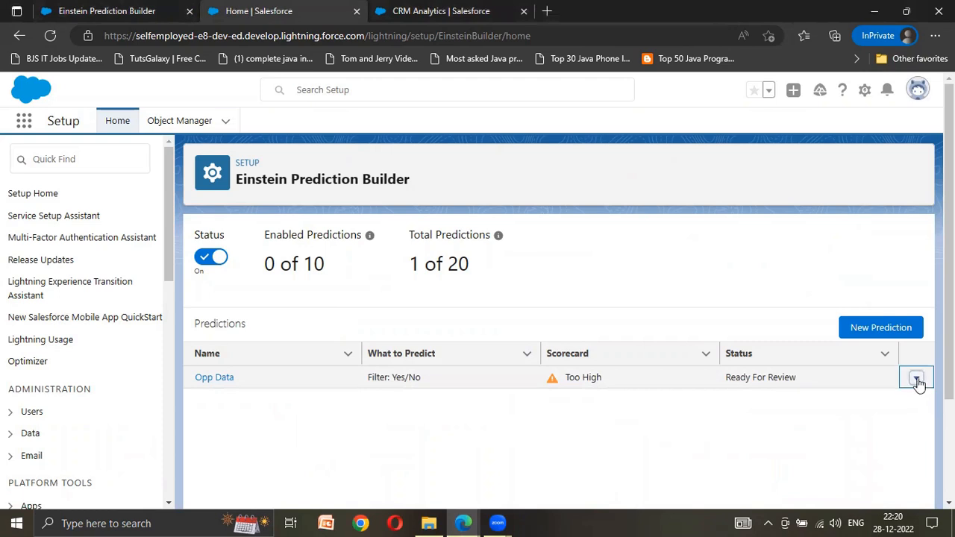
pyautogui.click(917, 380)
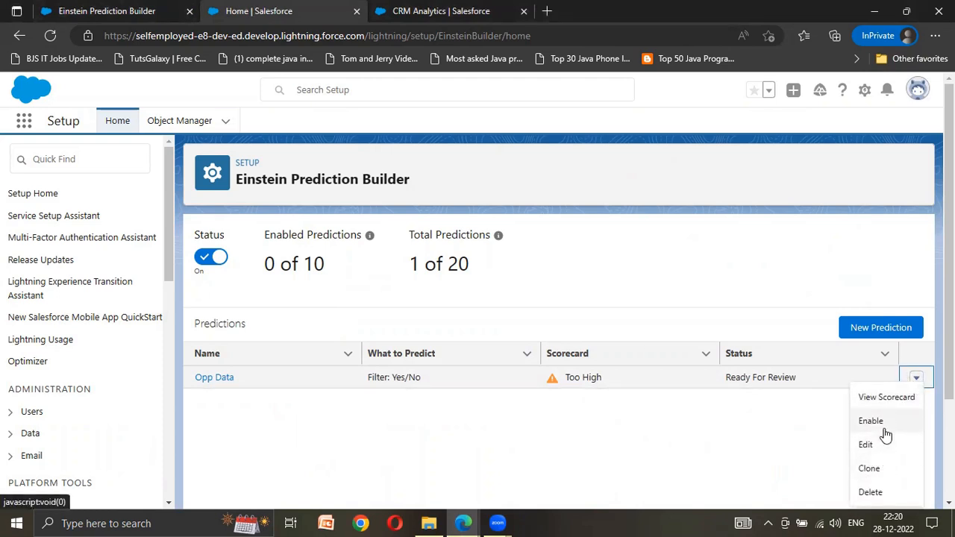
pyautogui.click(909, 398)
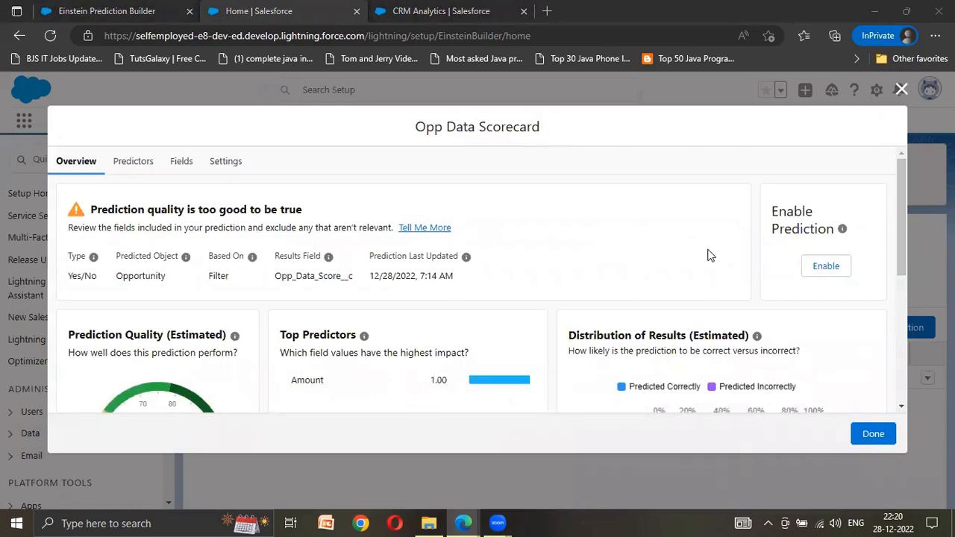
pyautogui.moveTo(904, 210); pyautogui.dragTo(905, 265)
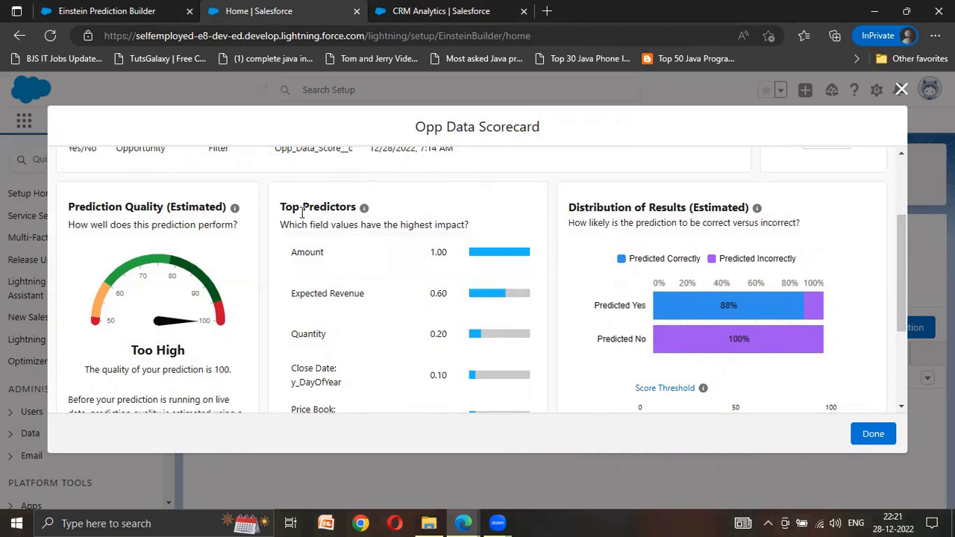
pyautogui.moveTo(900, 230); pyautogui.dragTo(905, 153)
# Review the predictors of Opp Data in the scorecard and download them as a .csv file.
pyautogui.click(147, 163)
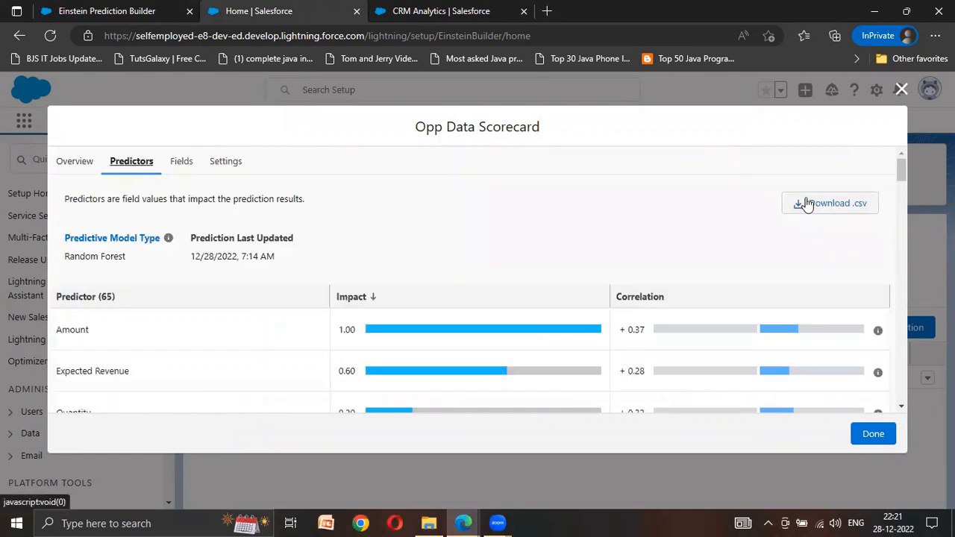
pyautogui.click(826, 212)
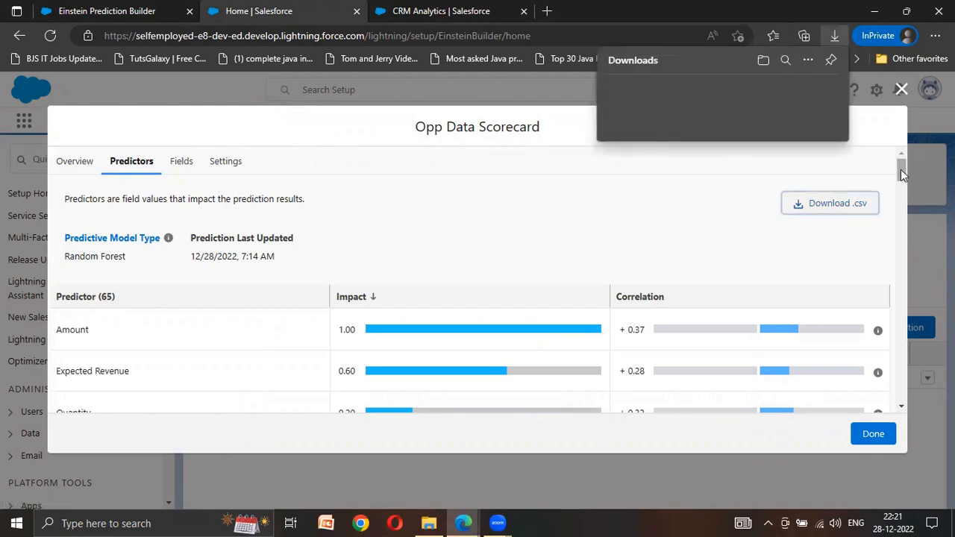
pyautogui.click(514, 222)
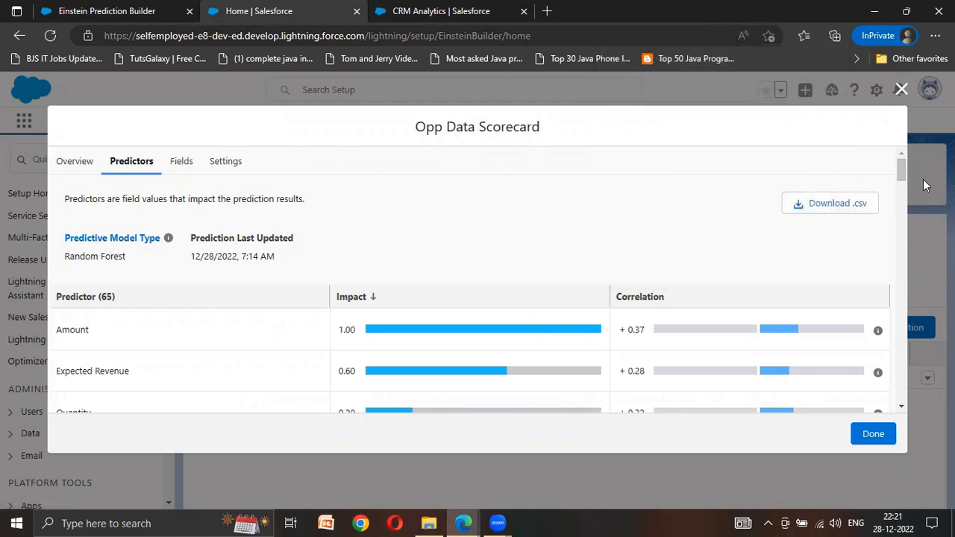
pyautogui.moveTo(897, 165); pyautogui.dragTo(890, 134)
# Examine the scorecard's fields and settings, return to its overview and close the Opp Data scorecard.
pyautogui.click(181, 162)
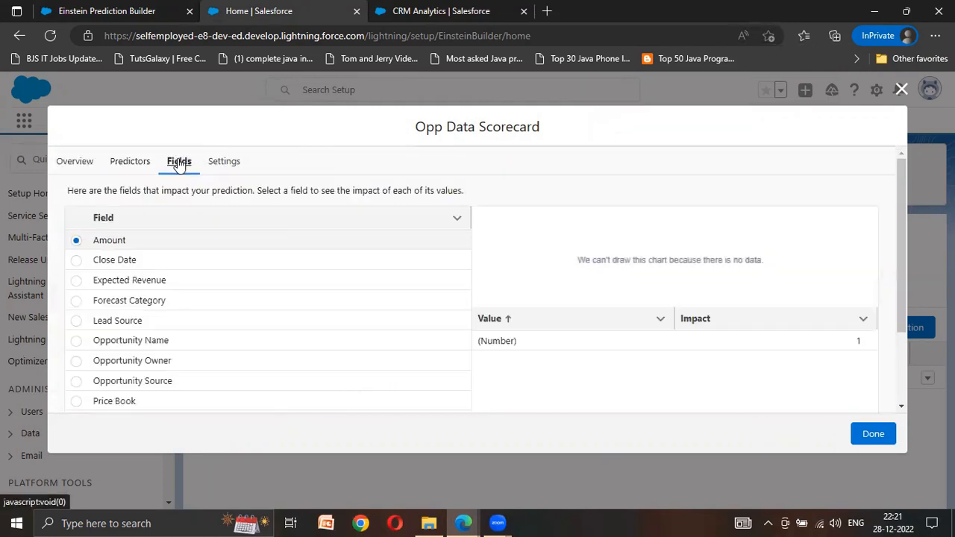
pyautogui.click(221, 162)
pyautogui.click(78, 162)
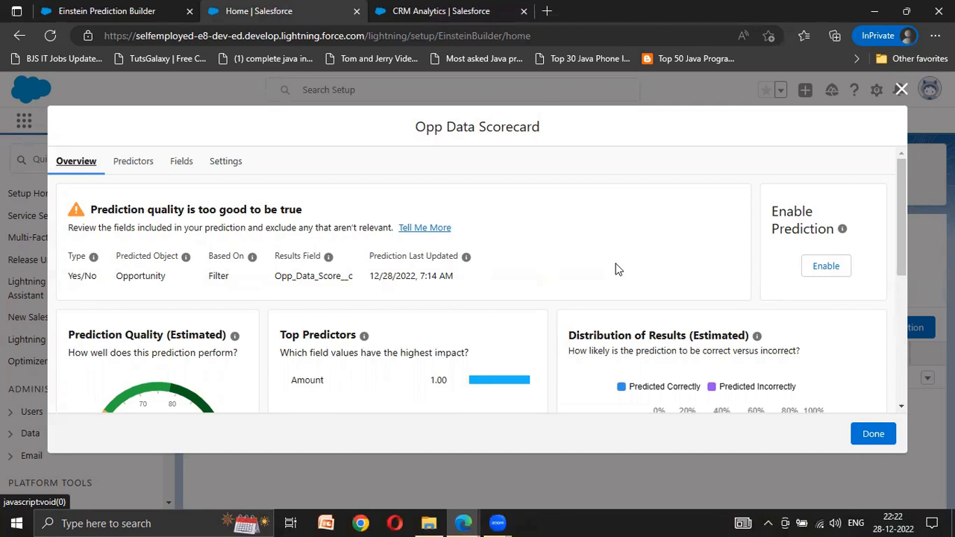
pyautogui.click(866, 438)
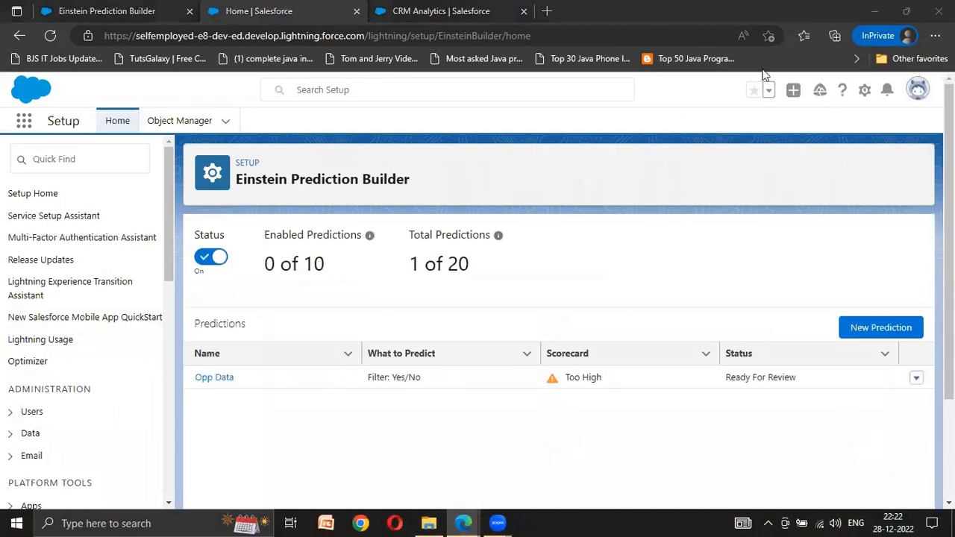